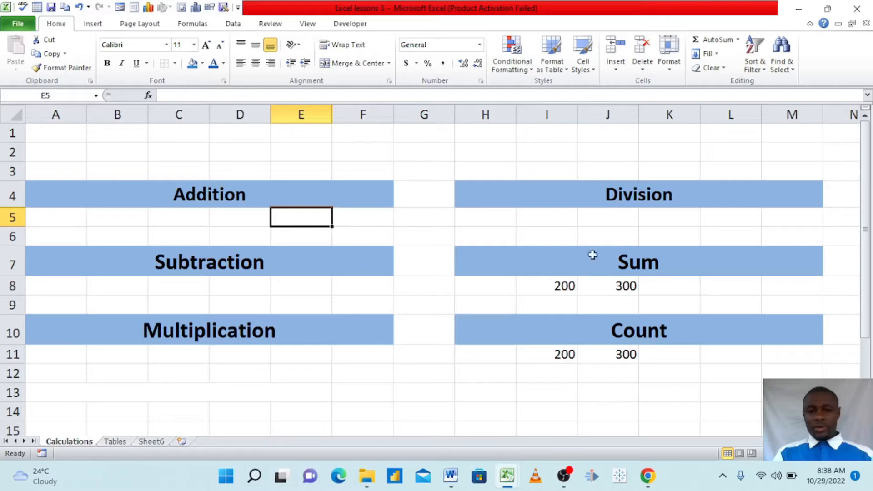
pyautogui.click(229, 197)
pyautogui.click(222, 268)
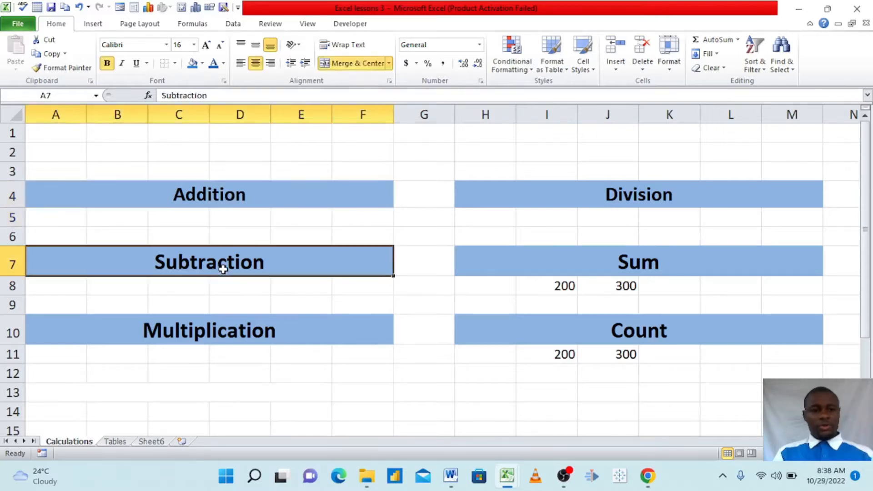
pyautogui.click(235, 335)
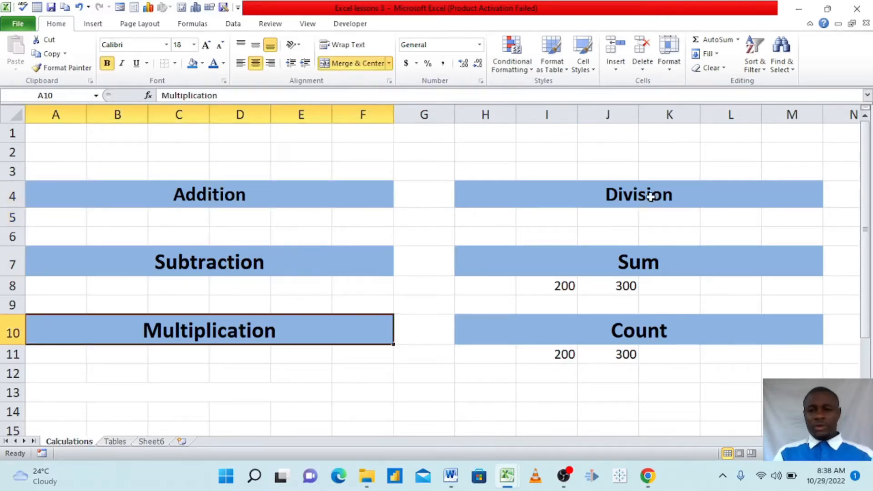
pyautogui.click(653, 195)
pyautogui.click(660, 262)
pyautogui.click(662, 330)
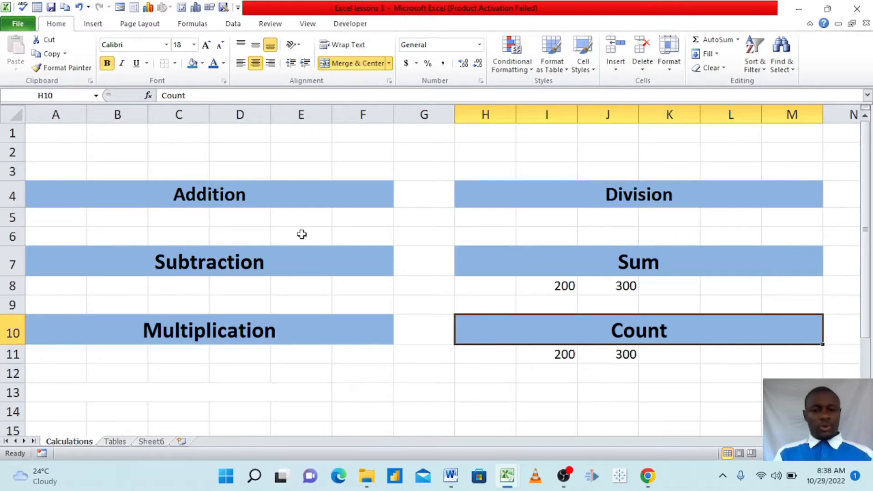
# Step: Calculate 6+6 directly with a formula in cell C5 under Addition, and clear the cell again
pyautogui.click(180, 219)
pyautogui.write('=')
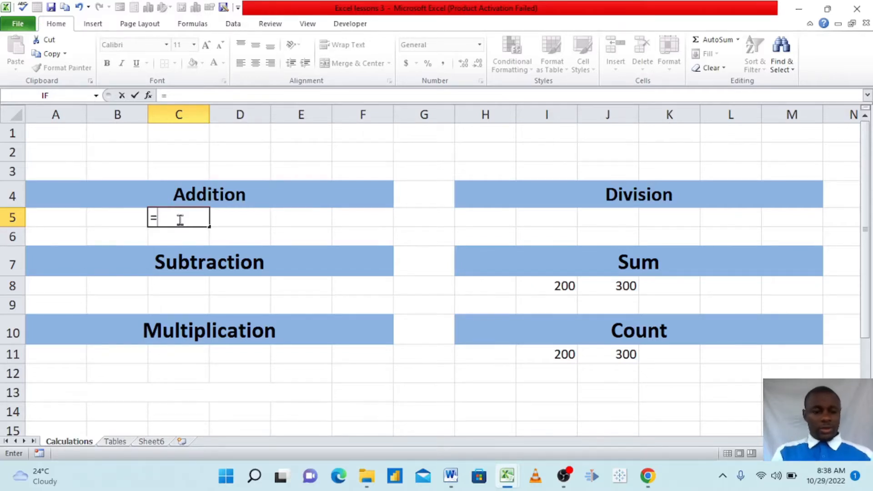
pyautogui.write('6')
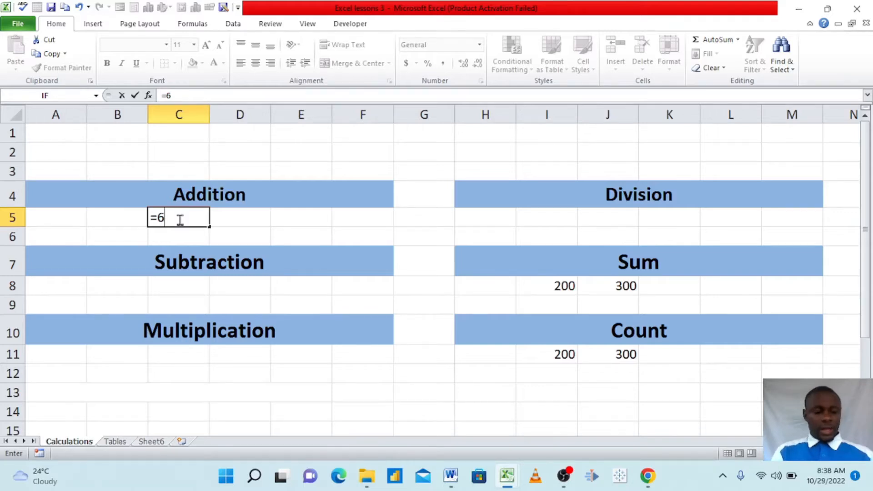
pyautogui.write('+')
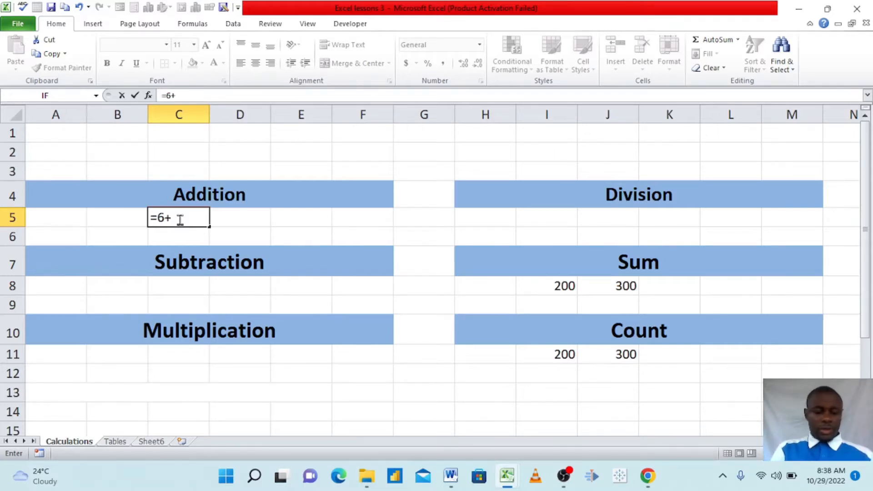
pyautogui.write('6')
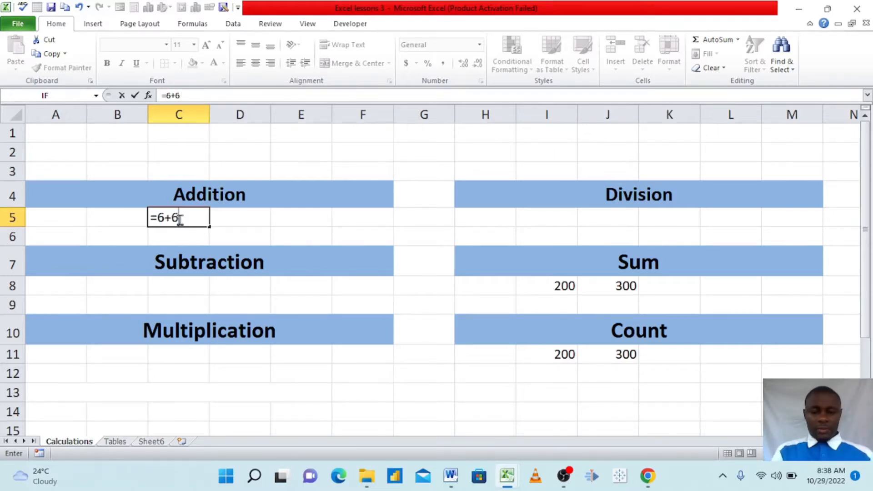
pyautogui.press('Return')
pyautogui.click(184, 217)
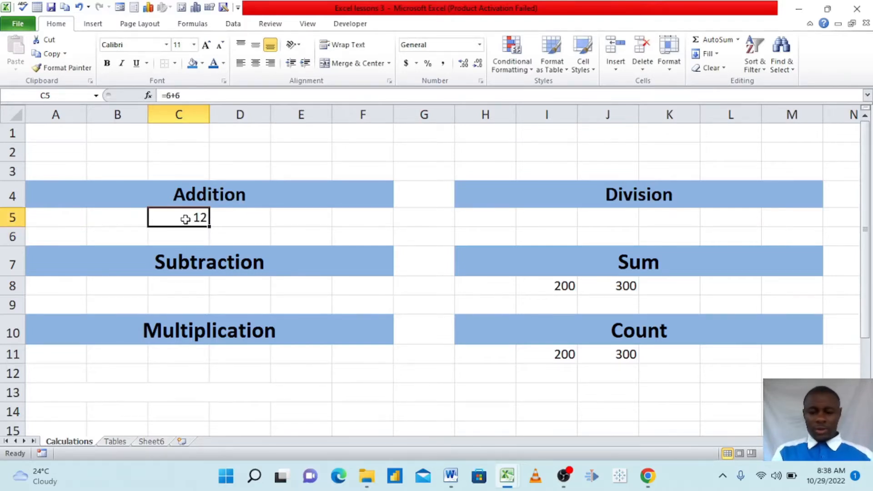
pyautogui.press('Delete')
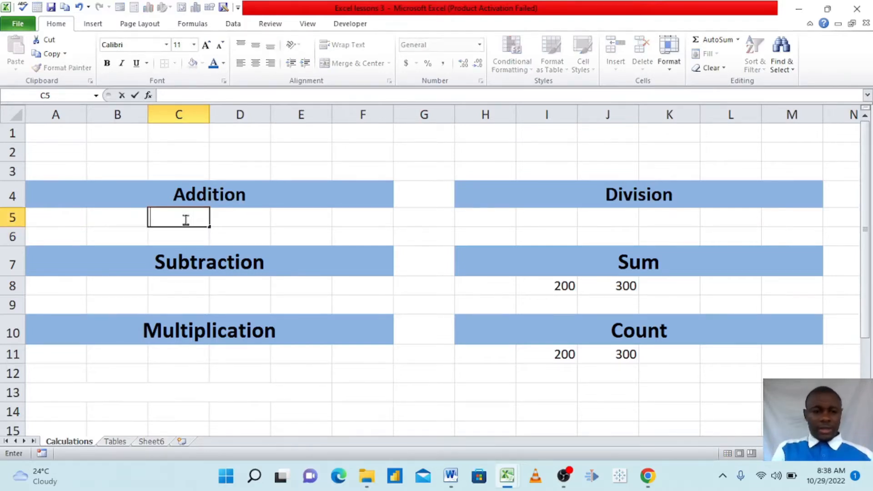
# Step: Enter a formula in cell E5 that adds cells C5 and D5 (=C5+D5)
pyautogui.click(231, 220)
pyautogui.click(302, 219)
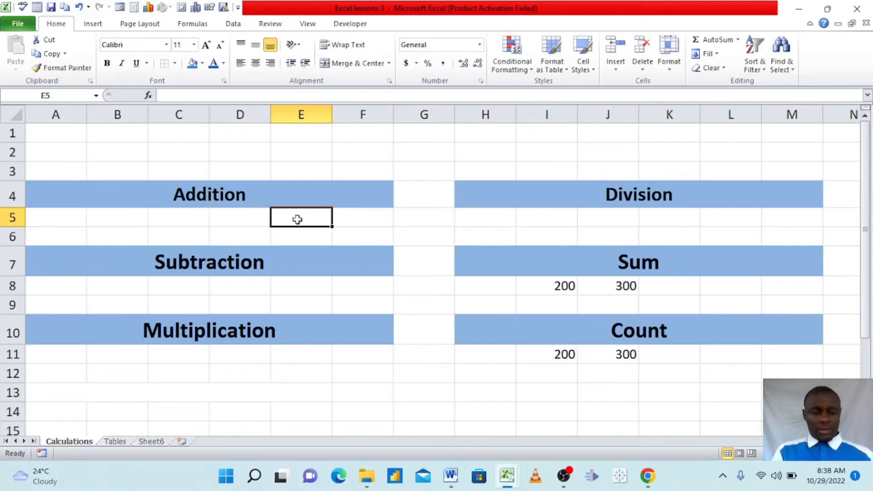
pyautogui.write('=')
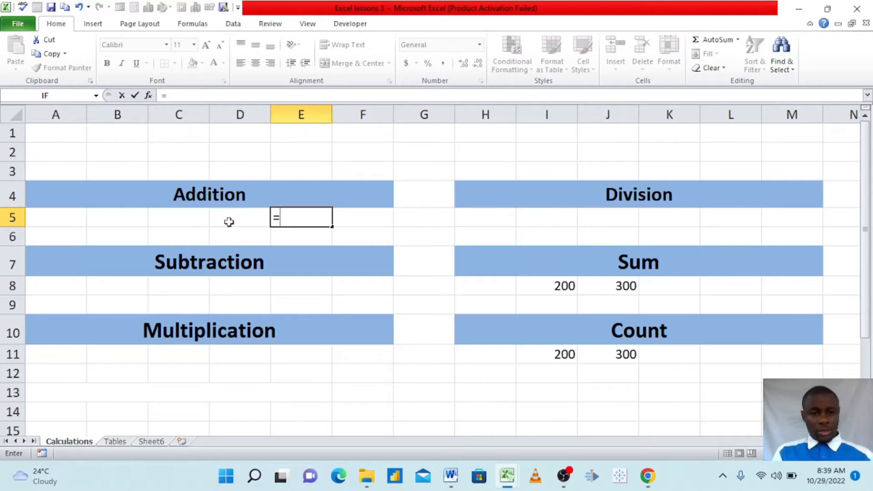
pyautogui.click(181, 218)
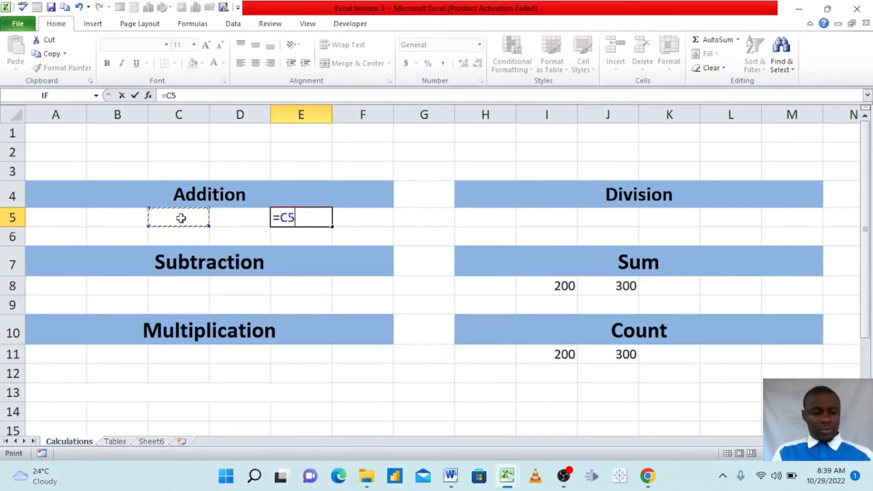
pyautogui.write('+')
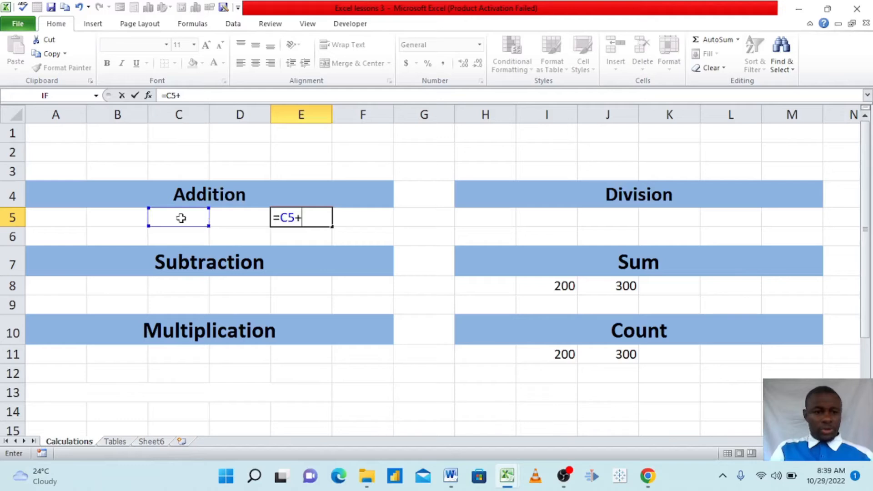
pyautogui.click(238, 218)
pyautogui.press('Return')
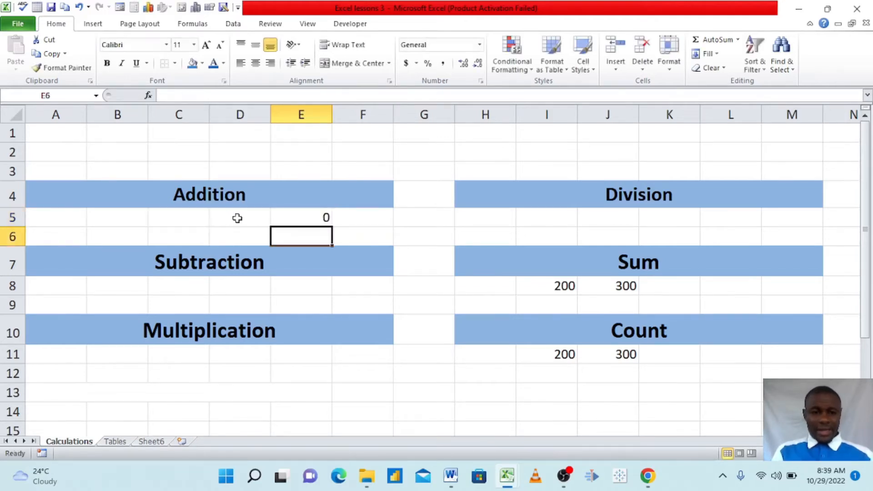
# Step: Enter 6 in cell C5 and 6 in cell D5 as the numbers for the addition
pyautogui.click(189, 217)
pyautogui.write('6')
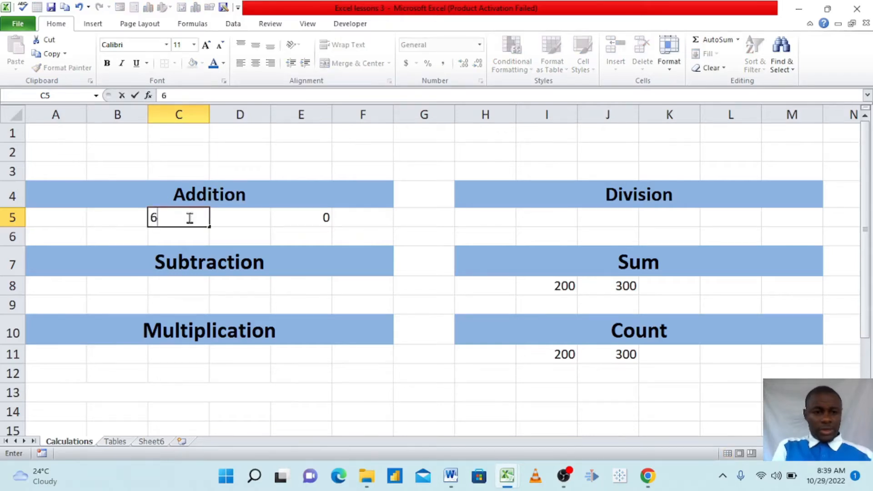
pyautogui.click(239, 219)
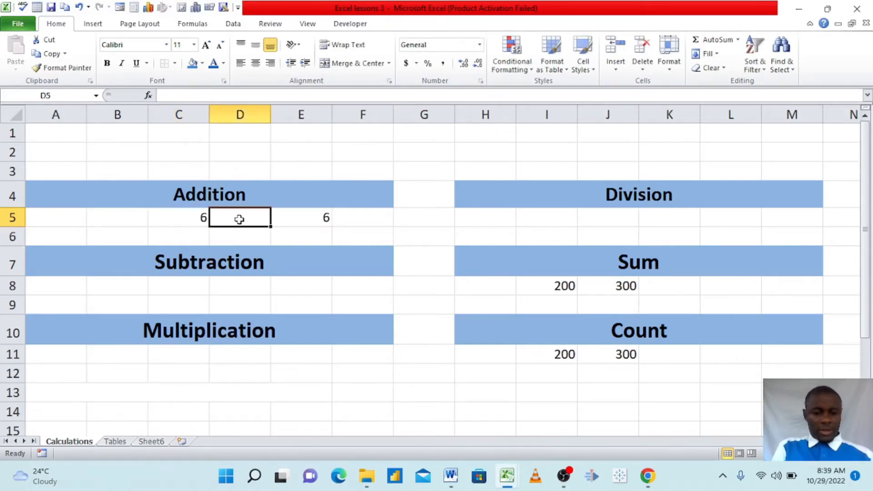
pyautogui.write('6')
pyautogui.click(298, 230)
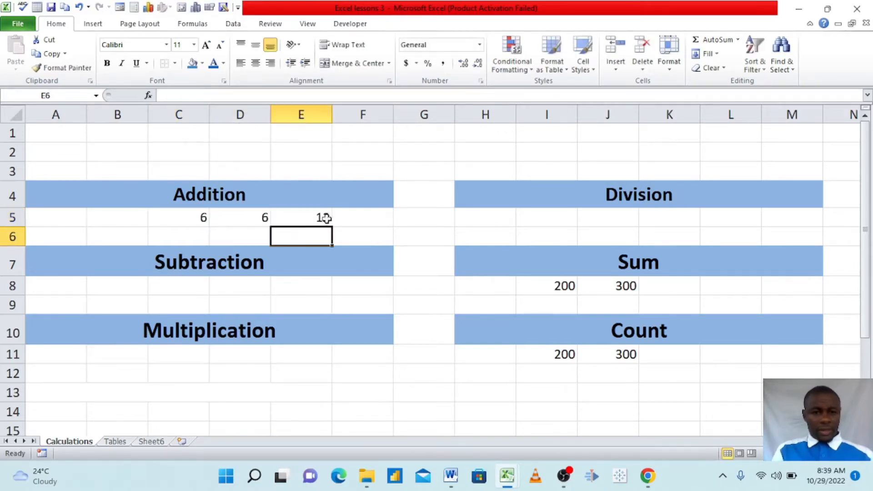
# Step: Change the addition inputs to 2 in cell C5 and 10 in cell D5
pyautogui.click(201, 216)
pyautogui.press('BackSpace')
pyautogui.write('2')
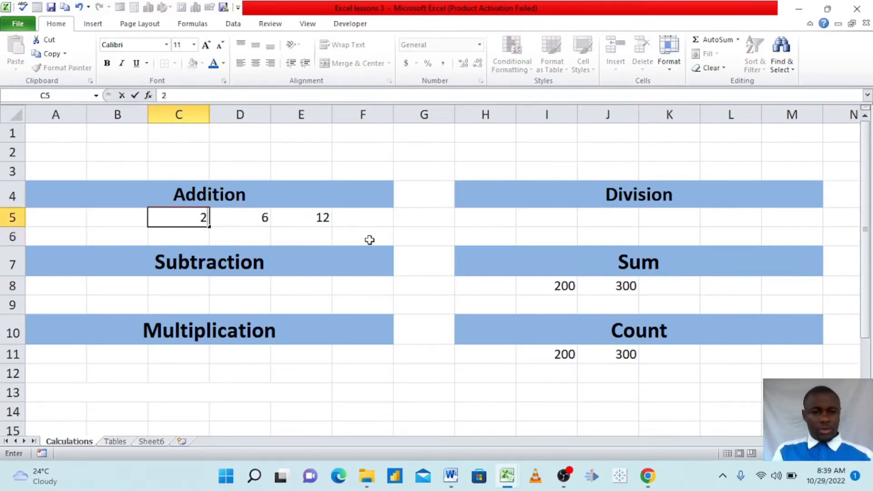
pyautogui.press('Return')
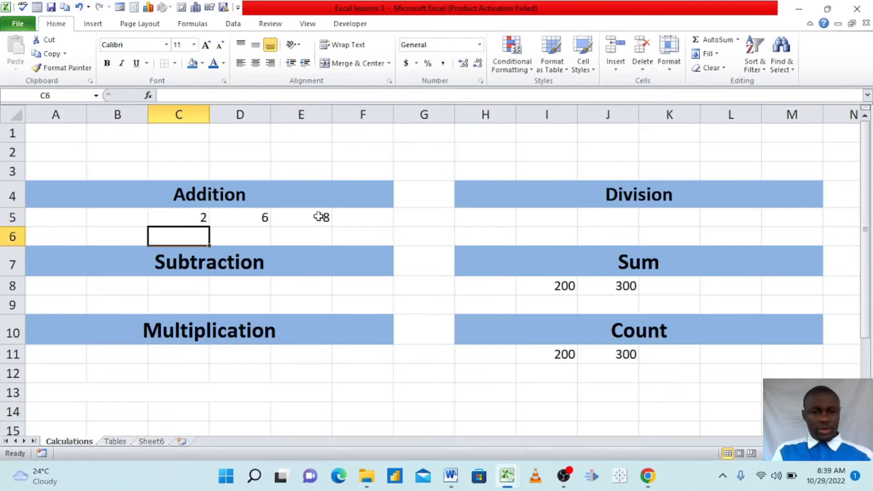
pyautogui.click(246, 217)
pyautogui.press('BackSpace')
pyautogui.write('10')
pyautogui.click(347, 233)
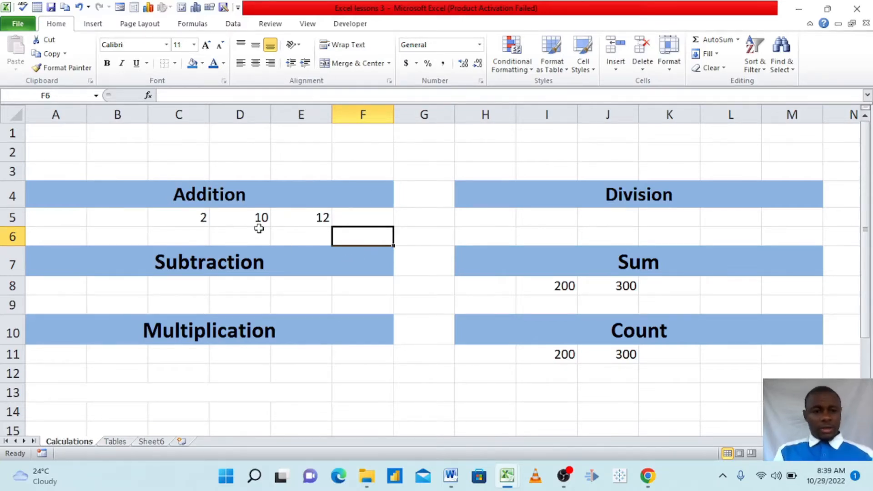
# Step: Enter a formula in cell E8 under Subtraction that subtracts D8 from C8 (=C8-D8)
pyautogui.click(170, 285)
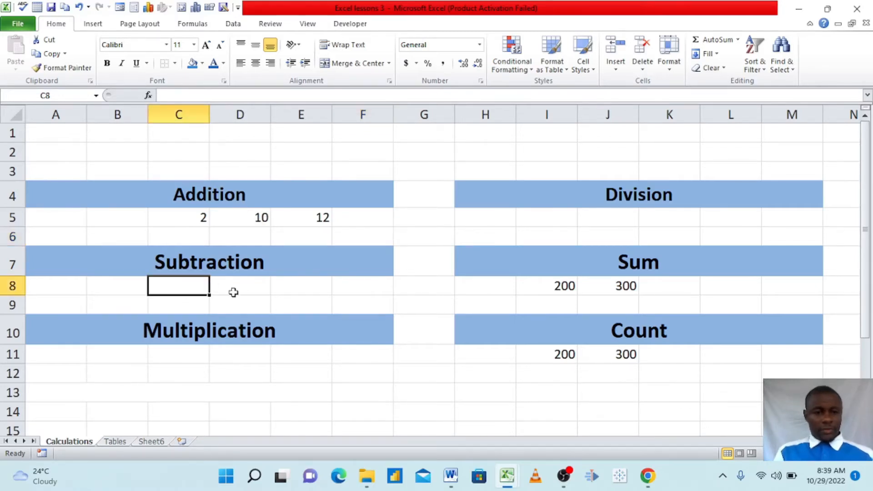
pyautogui.click(301, 285)
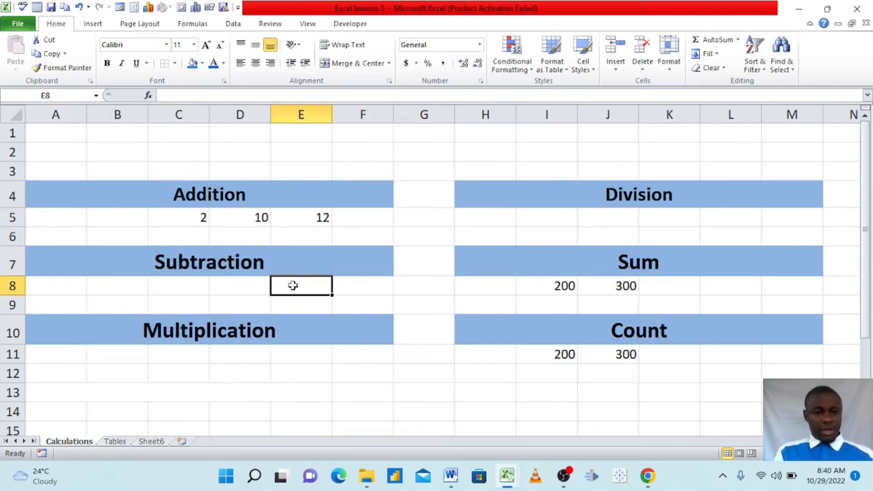
pyautogui.click(193, 287)
pyautogui.click(230, 287)
pyautogui.click(286, 292)
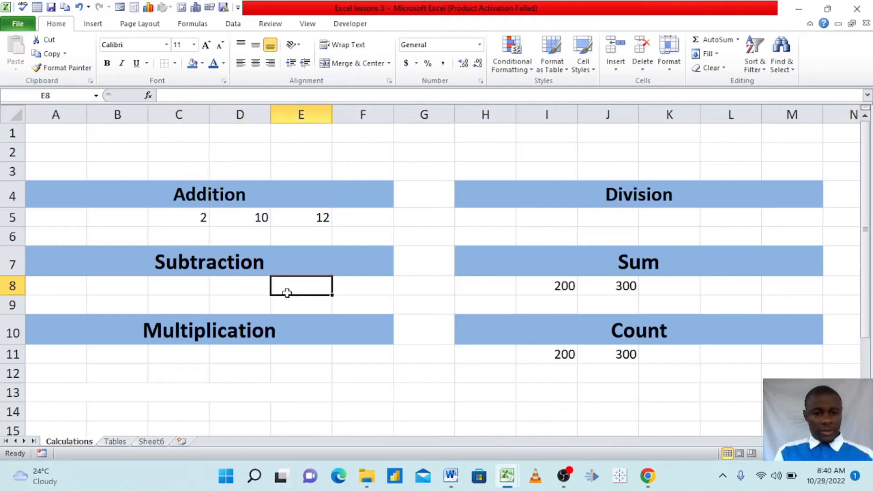
pyautogui.write('=')
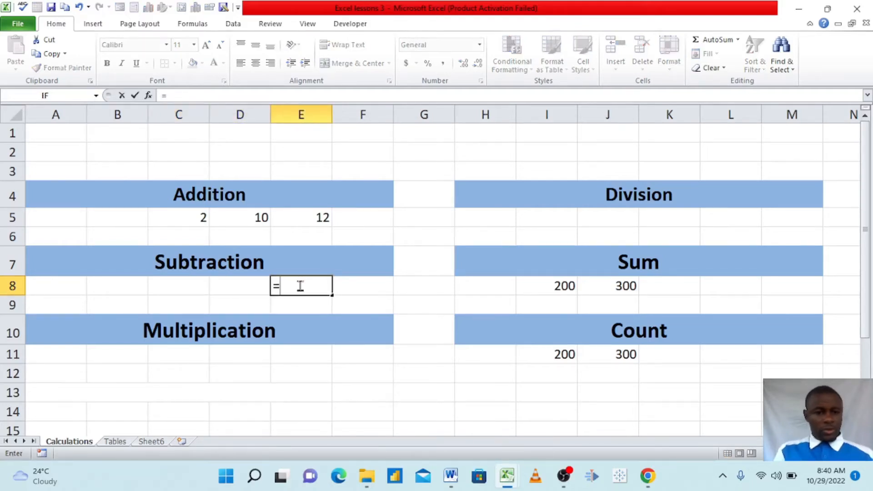
pyautogui.click(178, 286)
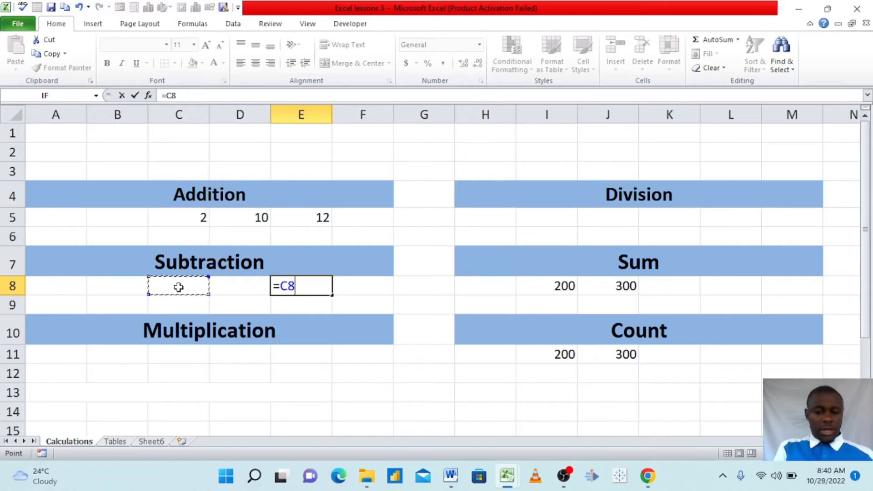
pyautogui.write('-')
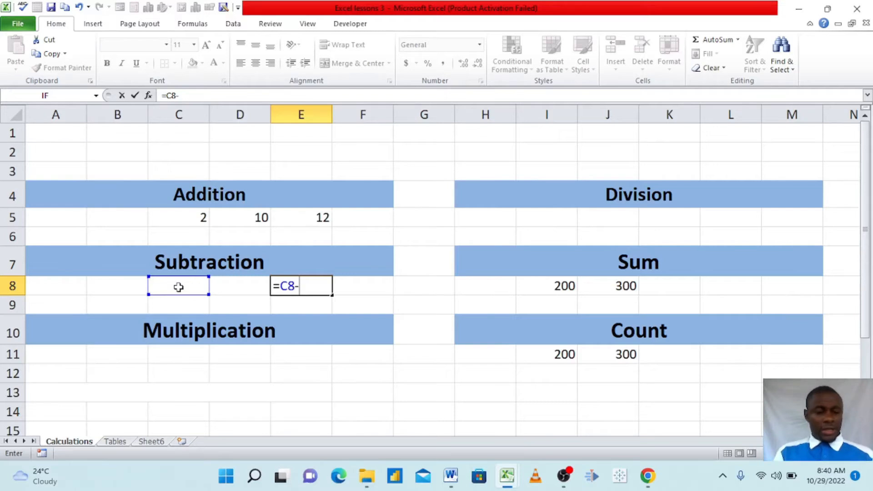
pyautogui.click(237, 285)
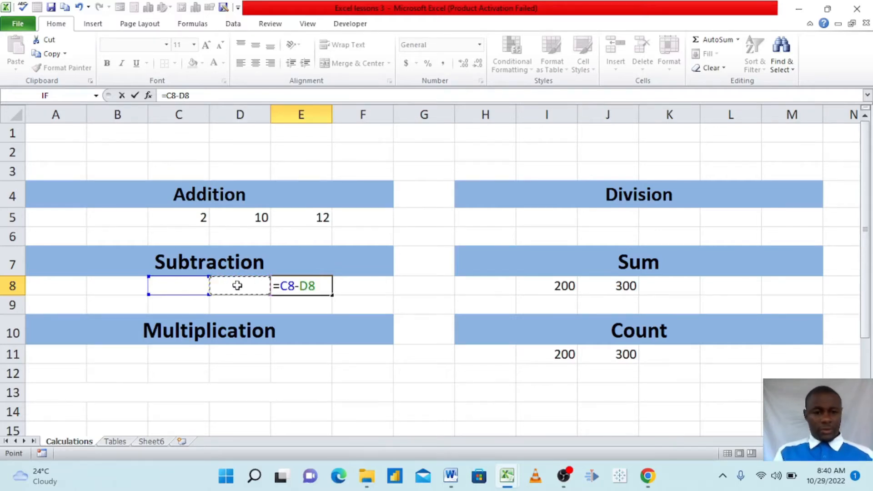
pyautogui.press('Return')
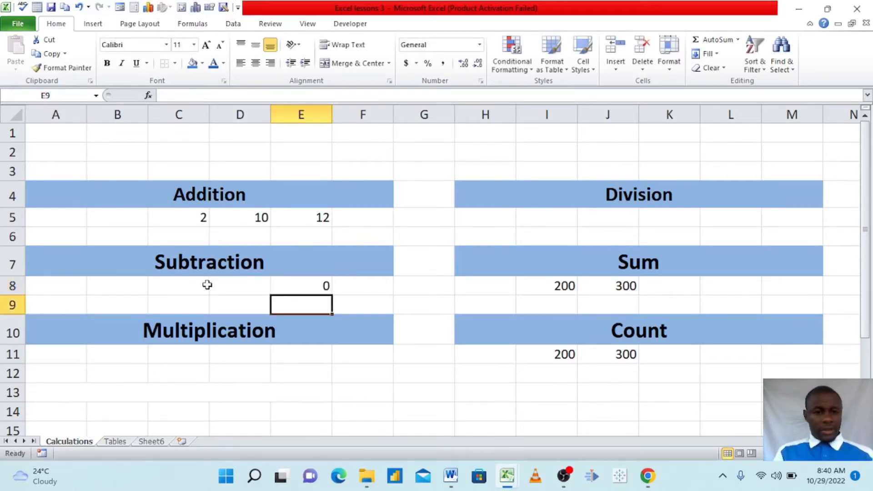
# Step: Enter 10 in cell C8 and 8 in cell D8 as the numbers for the subtraction
pyautogui.click(181, 287)
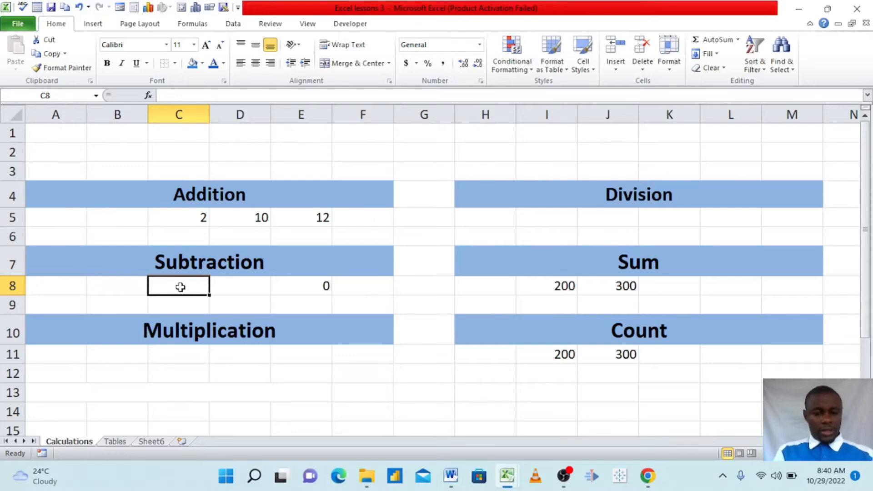
pyautogui.write('10')
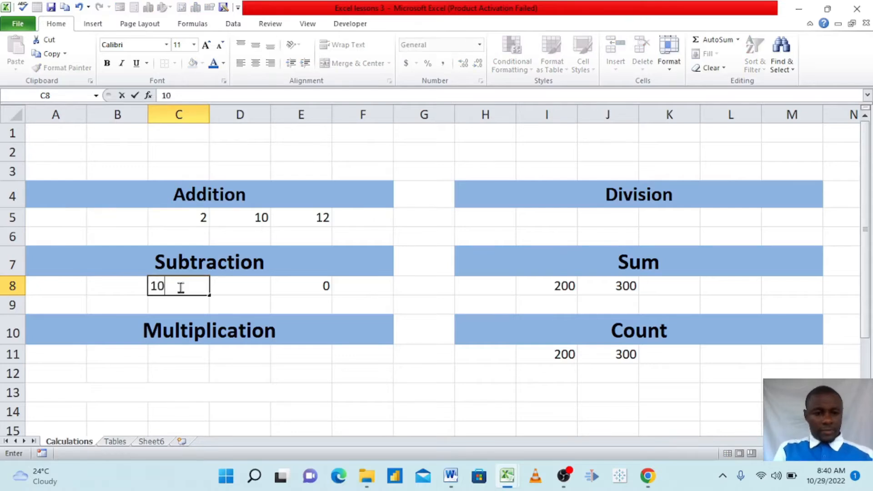
pyautogui.click(240, 287)
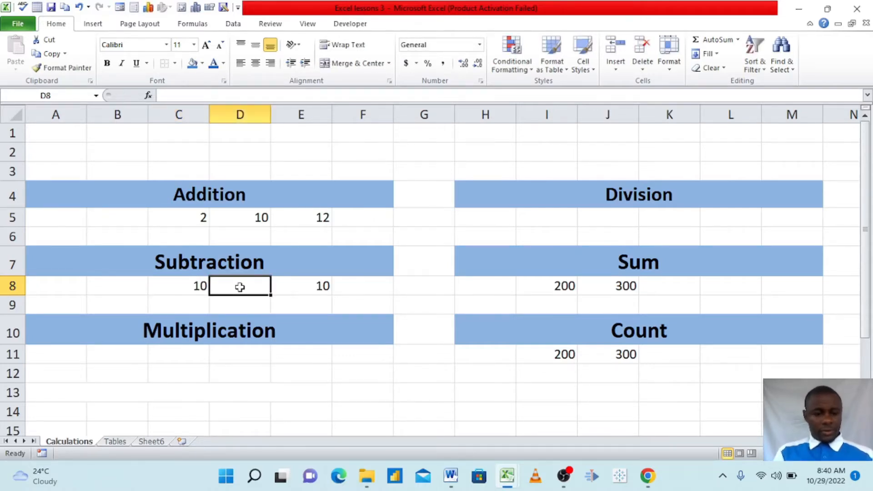
pyautogui.write('8')
pyautogui.click(375, 291)
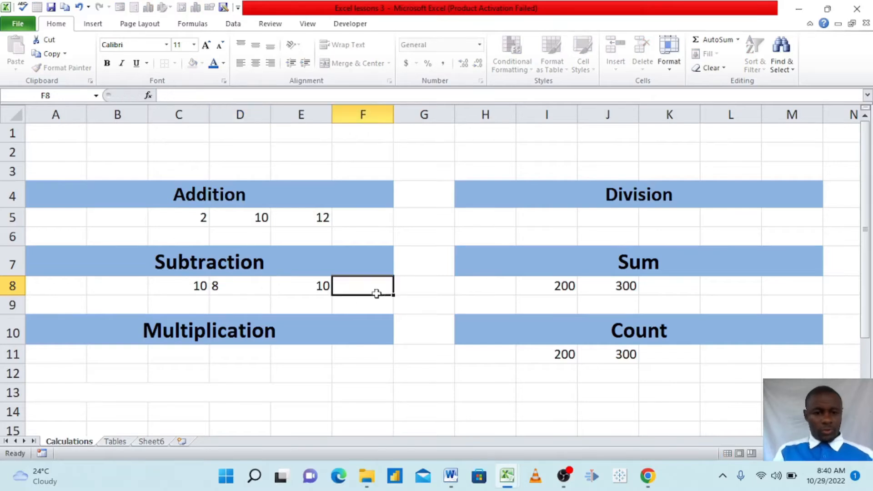
# Step: Change the first subtraction number in cell C8 to 18
pyautogui.click(195, 287)
pyautogui.press('BackSpace')
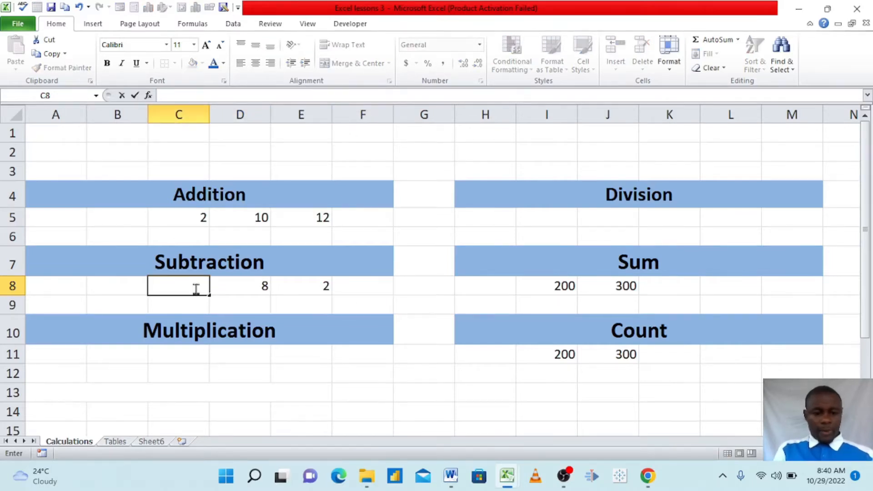
pyautogui.write('18')
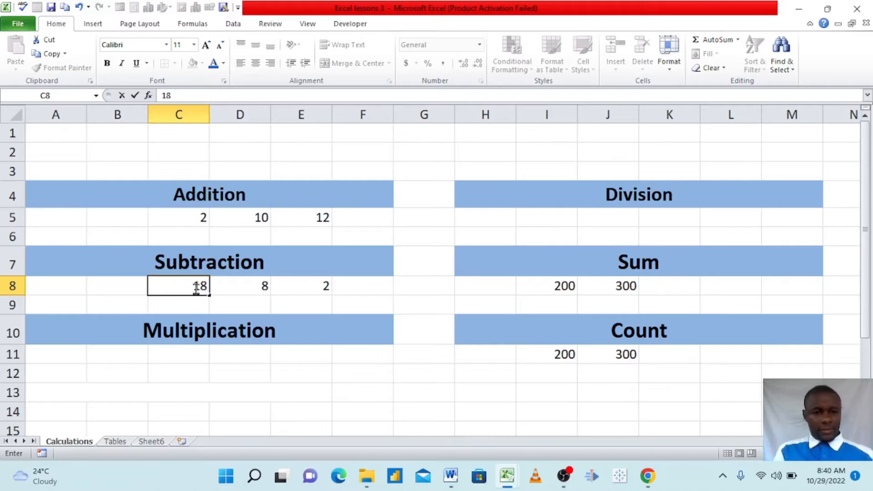
pyautogui.click(364, 305)
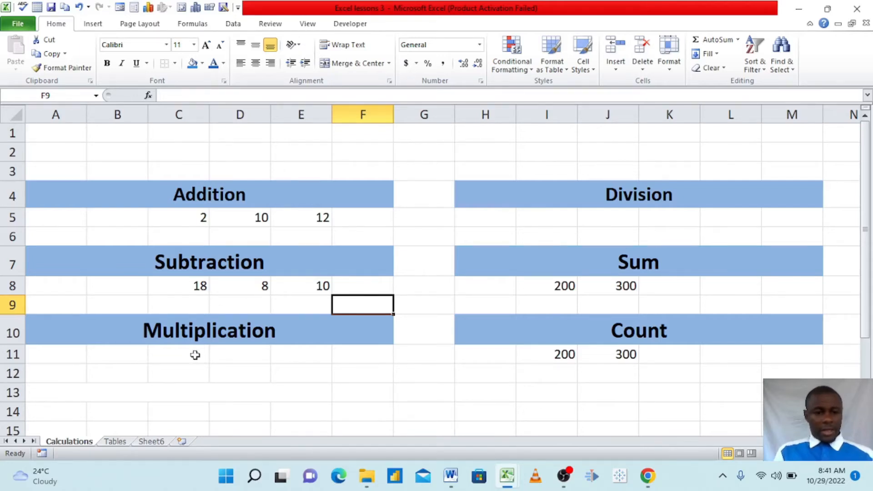
# Step: Enter a formula in cell E11 under Multiplication that multiplies C11 by D11 (=C11*D11)
pyautogui.click(224, 355)
pyautogui.click(168, 355)
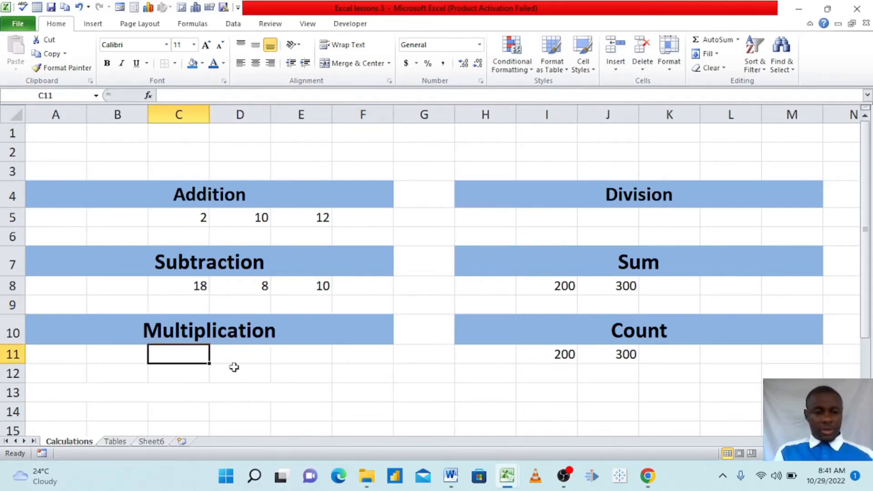
pyautogui.click(298, 355)
pyautogui.write('=')
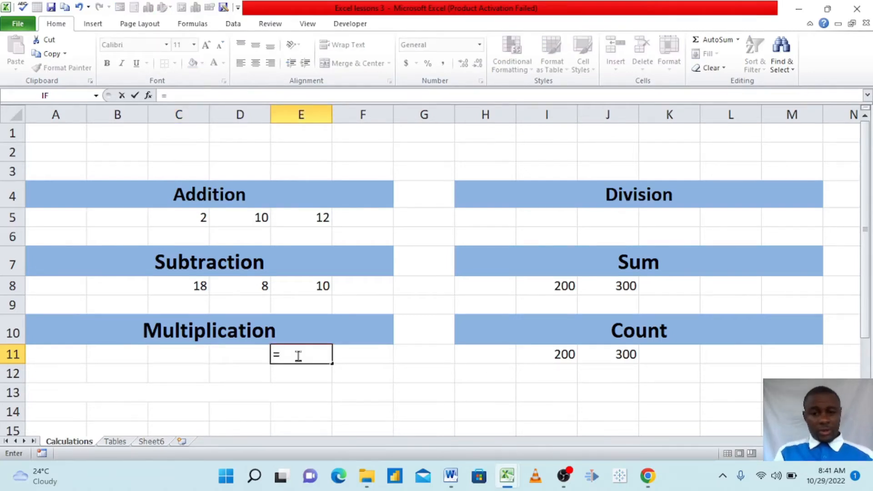
pyautogui.click(177, 357)
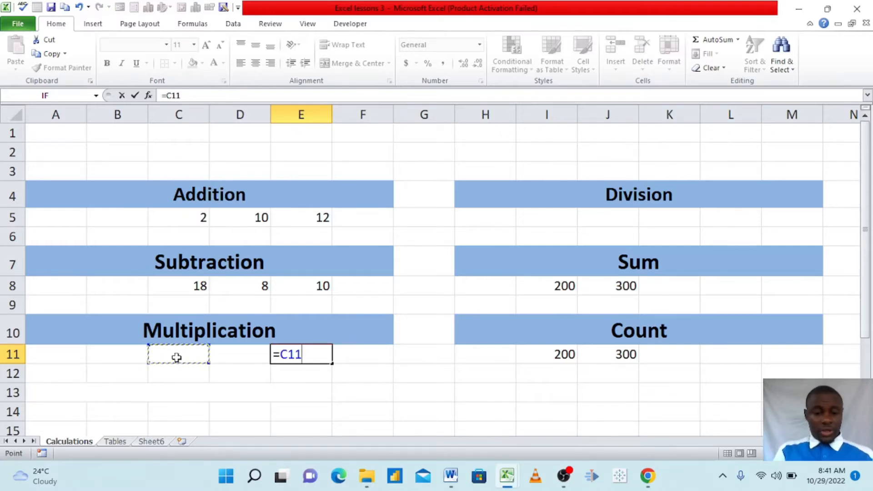
pyautogui.write('*')
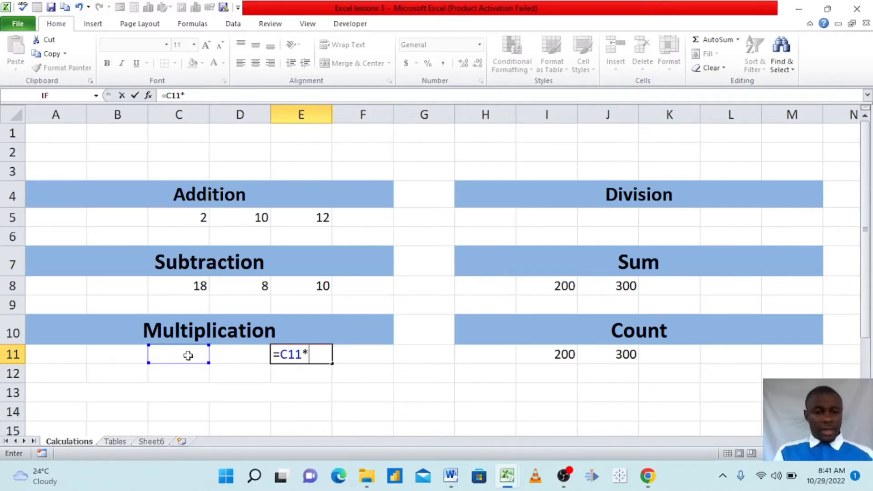
pyautogui.click(239, 354)
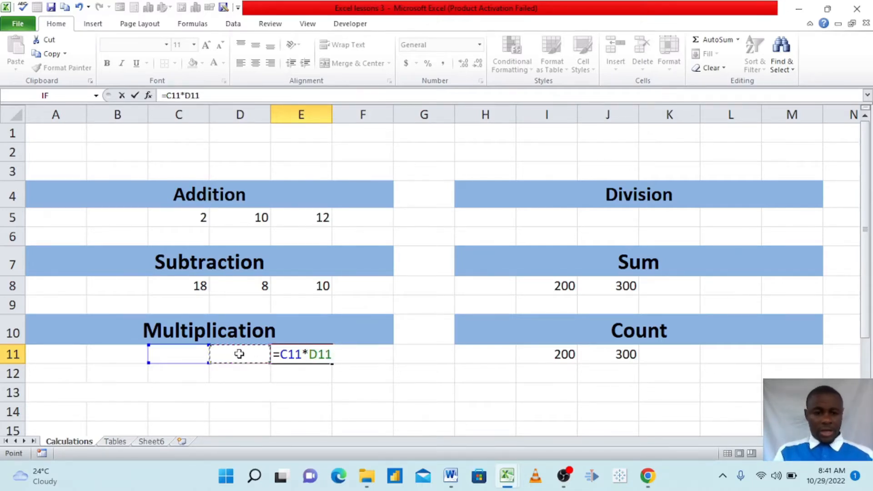
pyautogui.press('Return')
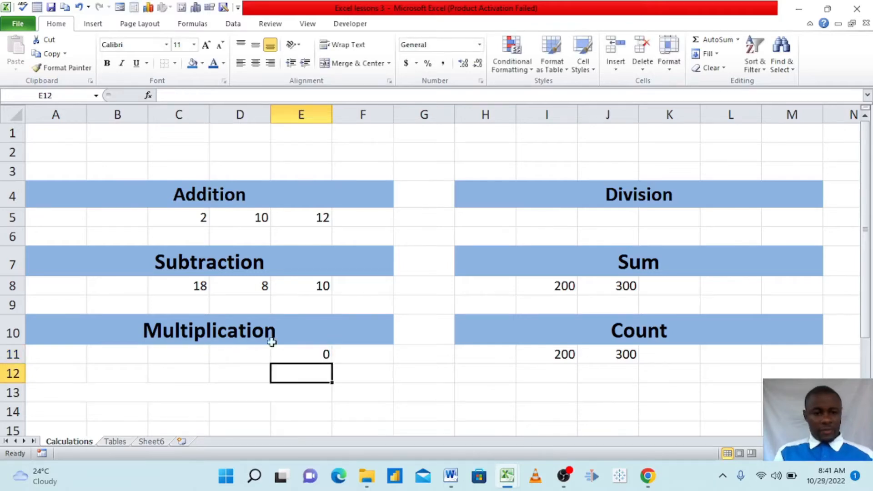
# Step: Enter 2 in cell C11 and 2 in cell D11 as the numbers for the multiplication
pyautogui.click(187, 354)
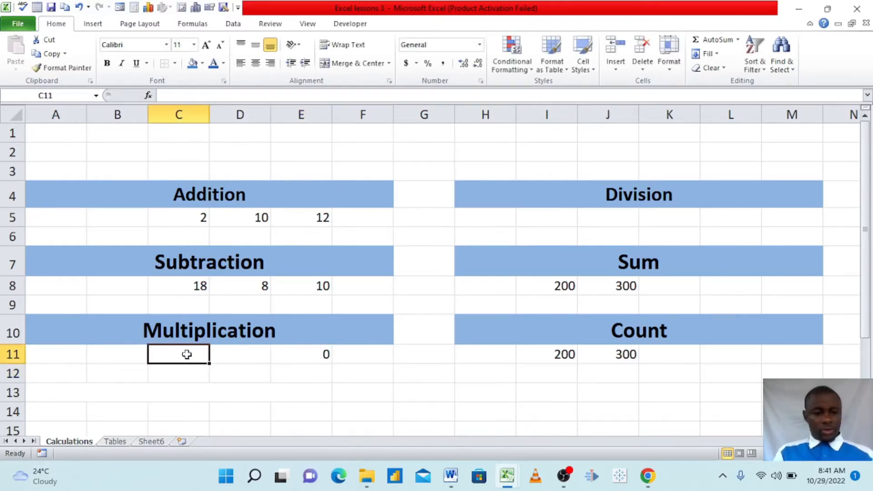
pyautogui.write('2')
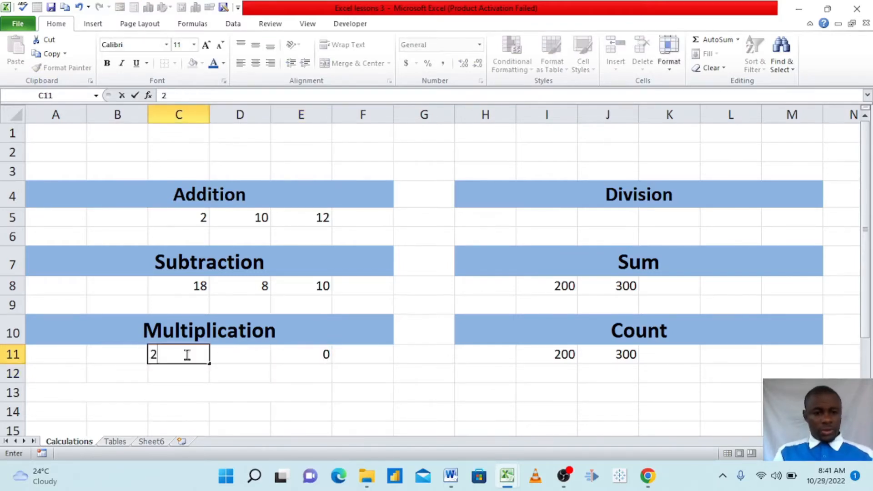
pyautogui.click(239, 339)
pyautogui.click(231, 355)
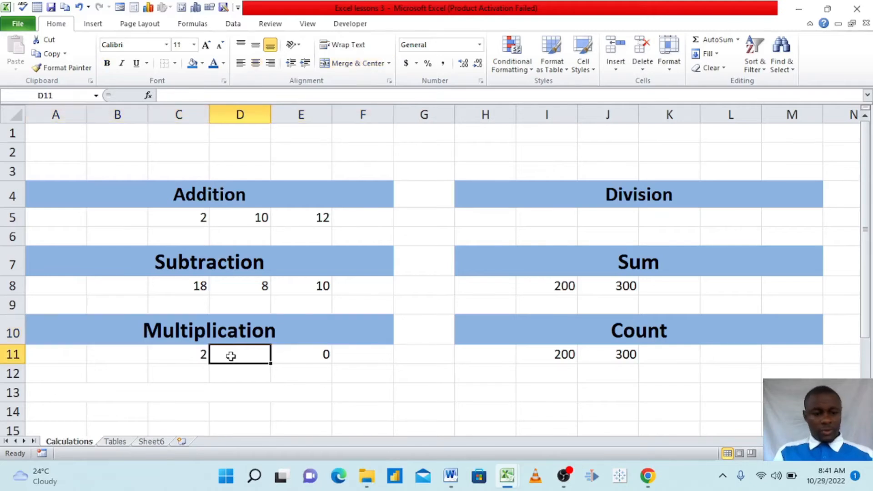
pyautogui.write('2')
pyautogui.click(304, 389)
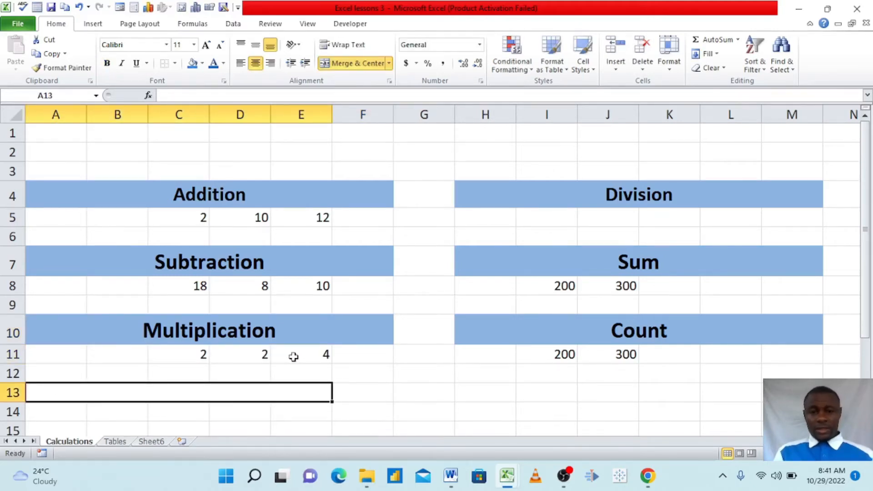
# Step: Enter a formula in cell L5 under Division that divides J5 by K5 (=J5/K5)
pyautogui.click(596, 218)
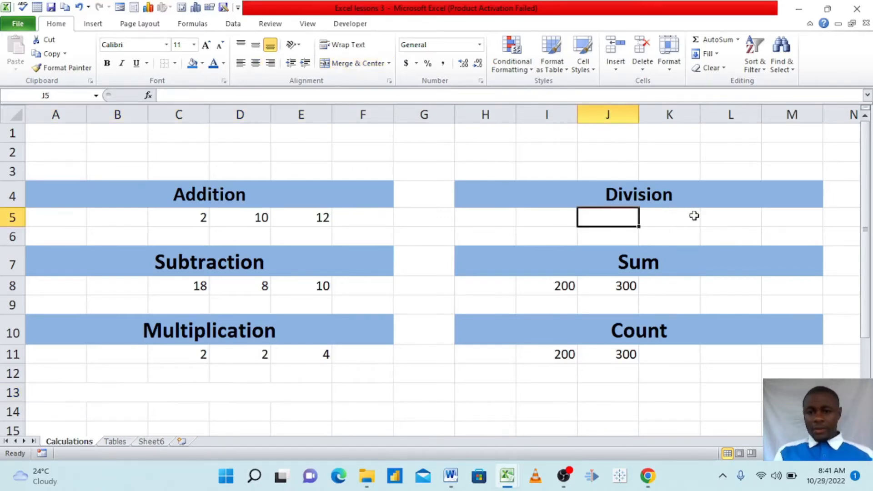
pyautogui.click(726, 218)
pyautogui.moveTo(668, 217); pyautogui.dragTo(620, 214)
pyautogui.click(620, 217)
pyautogui.click(662, 216)
pyautogui.click(727, 213)
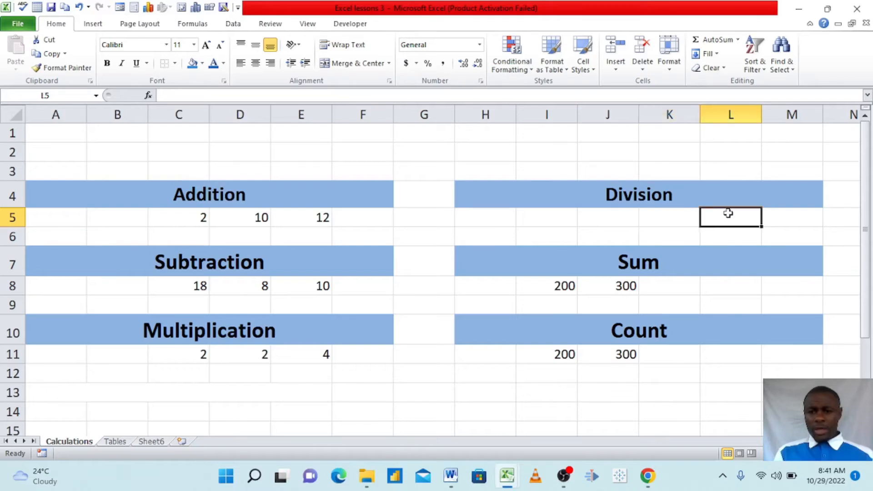
pyautogui.write('=')
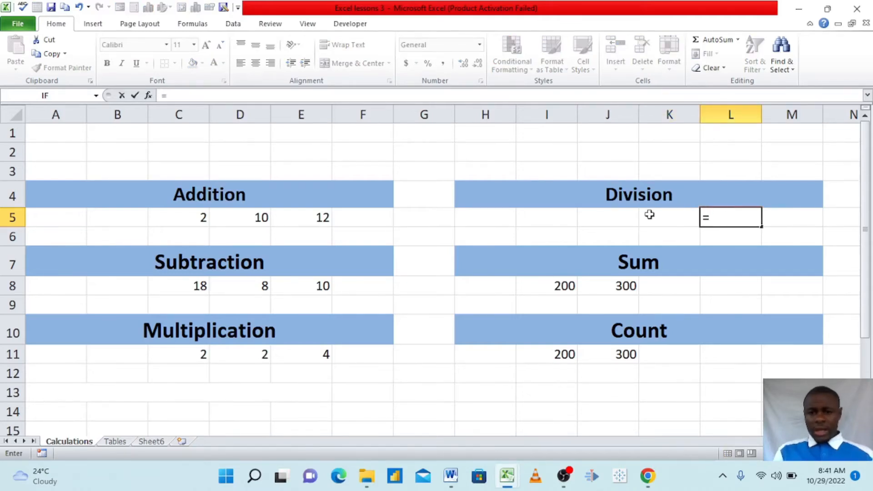
pyautogui.click(594, 216)
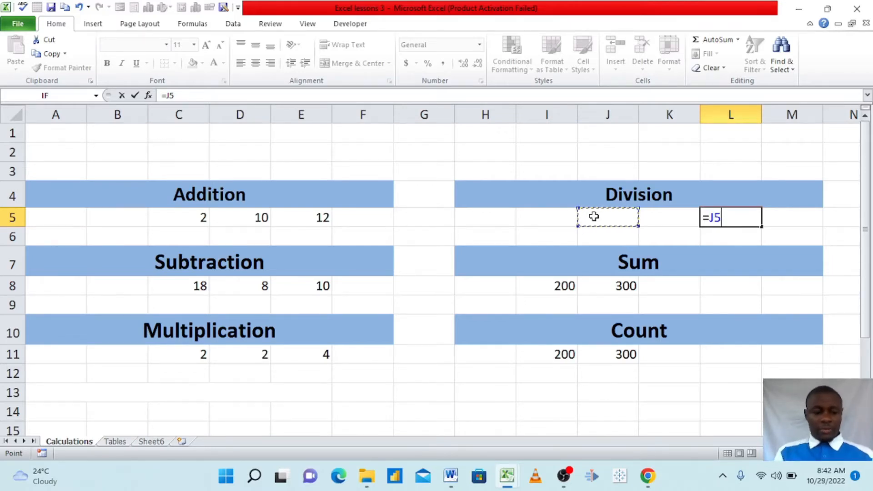
pyautogui.write('?')
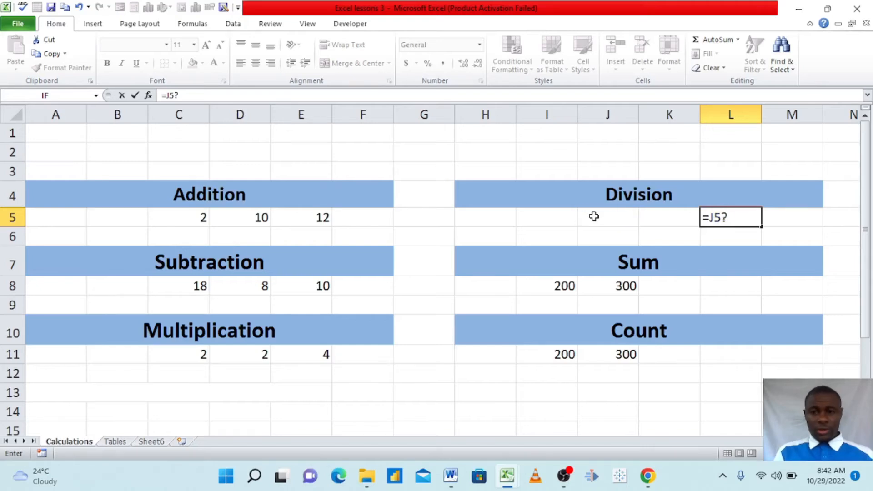
pyautogui.press('BackSpace')
pyautogui.write('/')
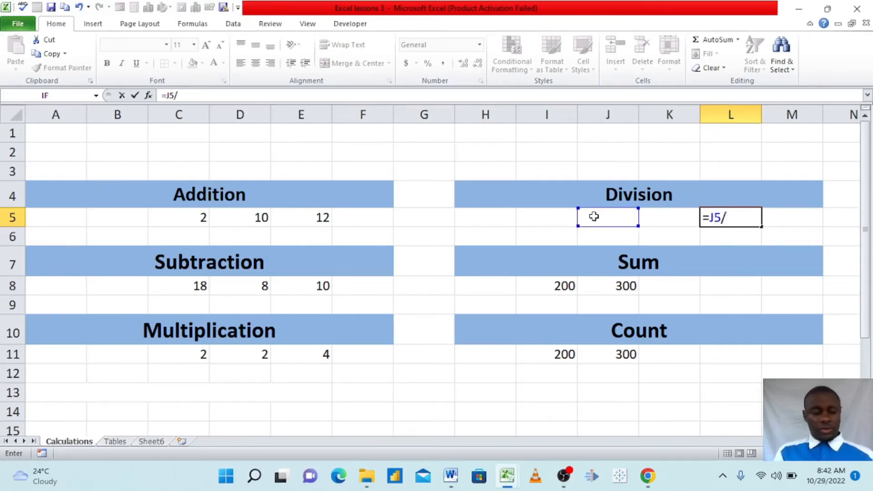
pyautogui.click(664, 214)
pyautogui.press('Return')
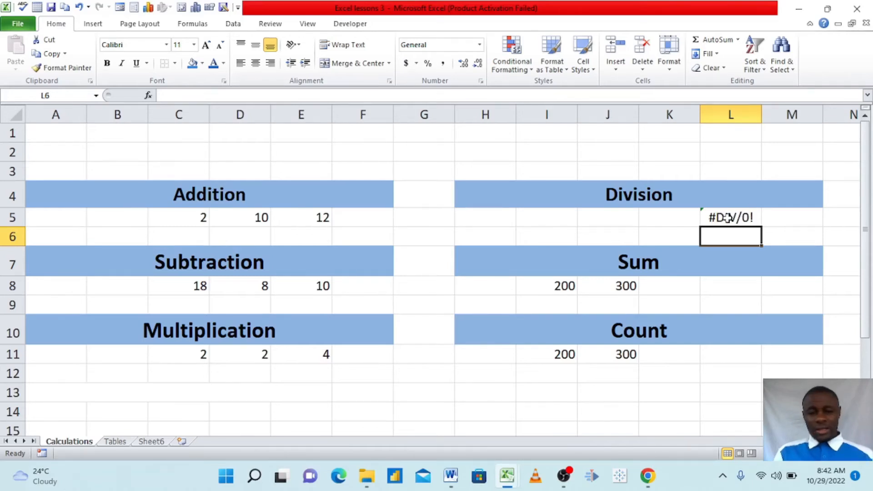
# Step: Enter 4 in cell J5 and 2 in cell K5 as the numbers for the division
pyautogui.click(608, 219)
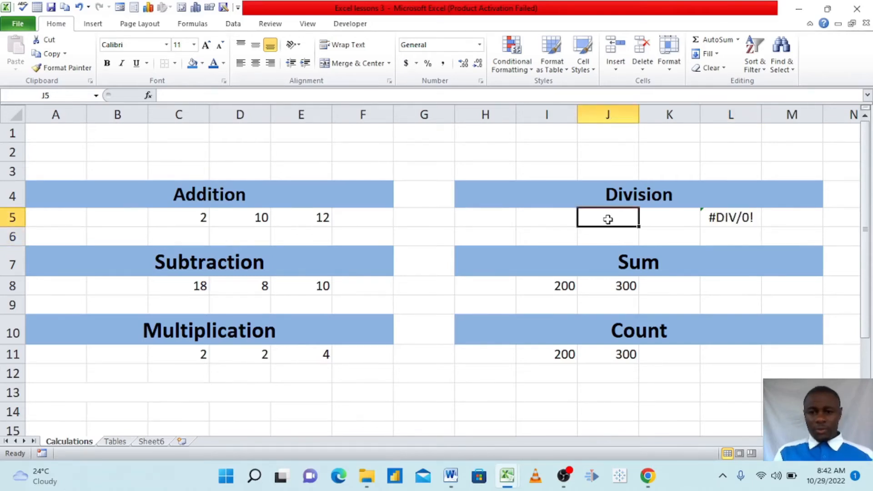
pyautogui.write('4')
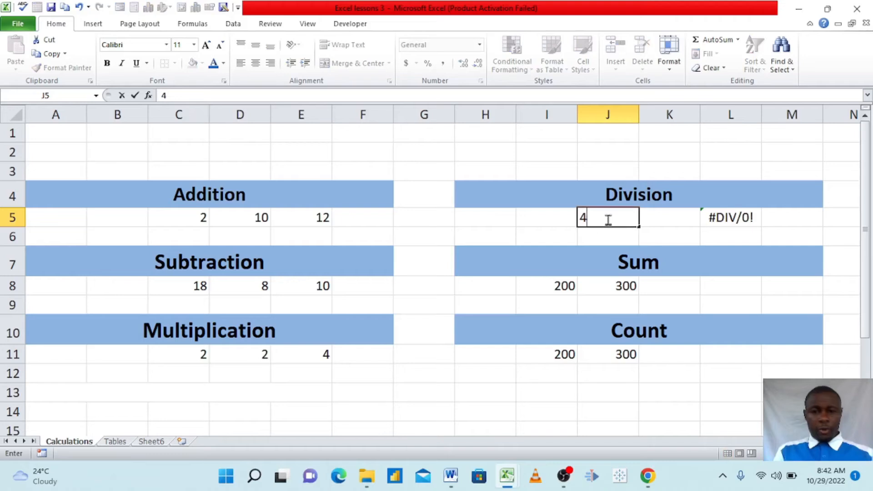
pyautogui.click(668, 220)
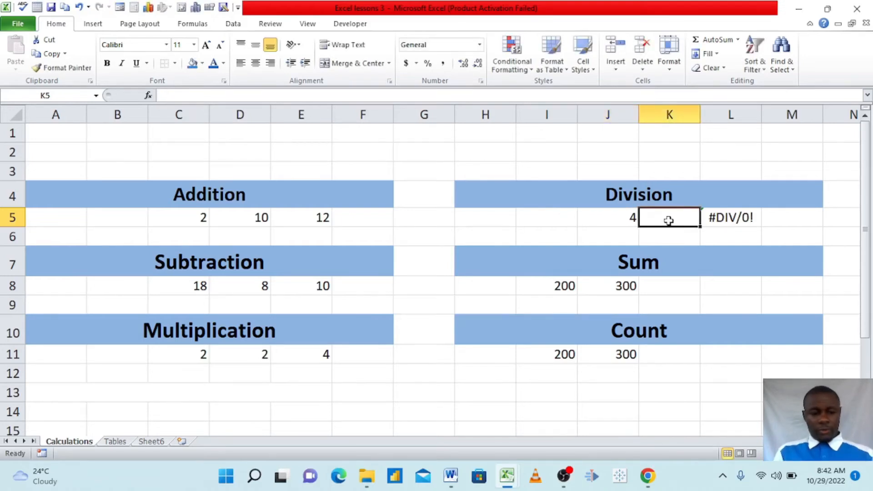
pyautogui.write('2')
pyautogui.click(733, 235)
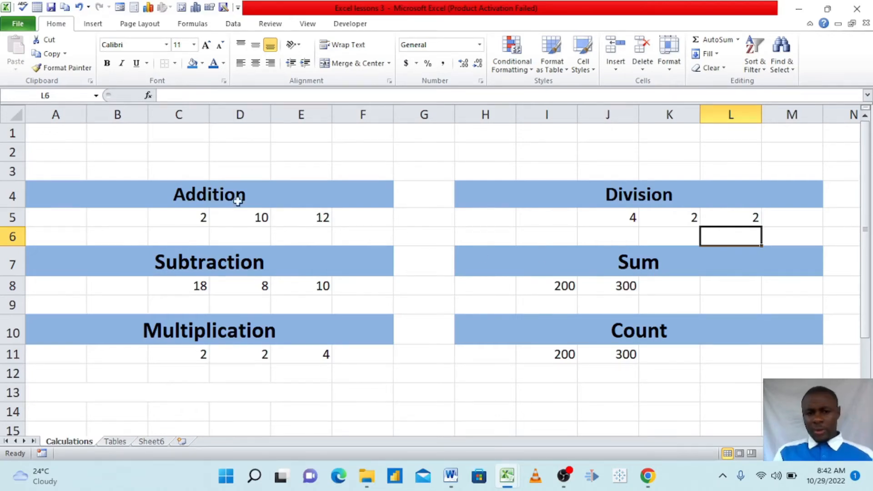
# Step: Enter a SUM formula in cell K8 under Sum that totals the range I8:J8 (=sum(I8:J8))
pyautogui.click(666, 287)
pyautogui.click(564, 288)
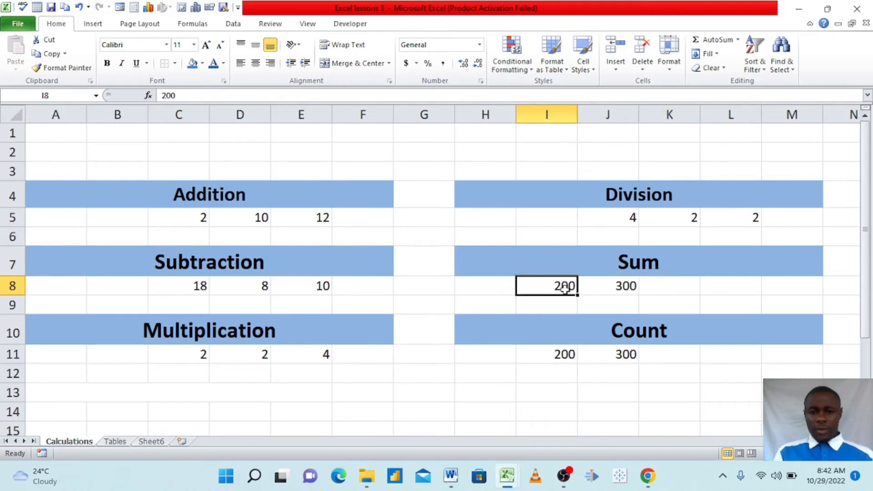
pyautogui.click(612, 289)
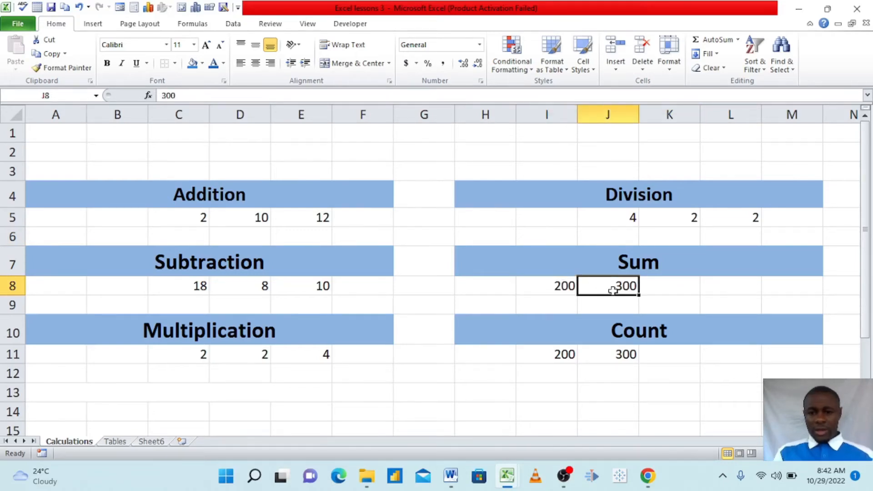
pyautogui.click(663, 286)
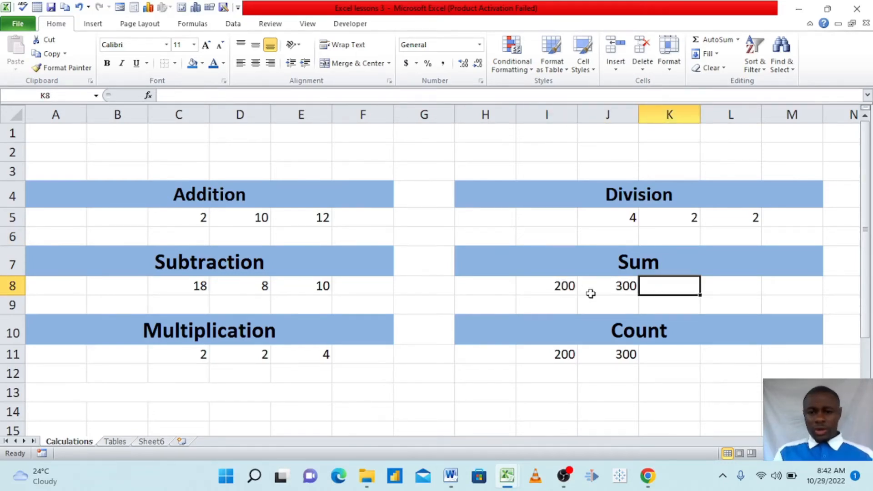
pyautogui.write('=')
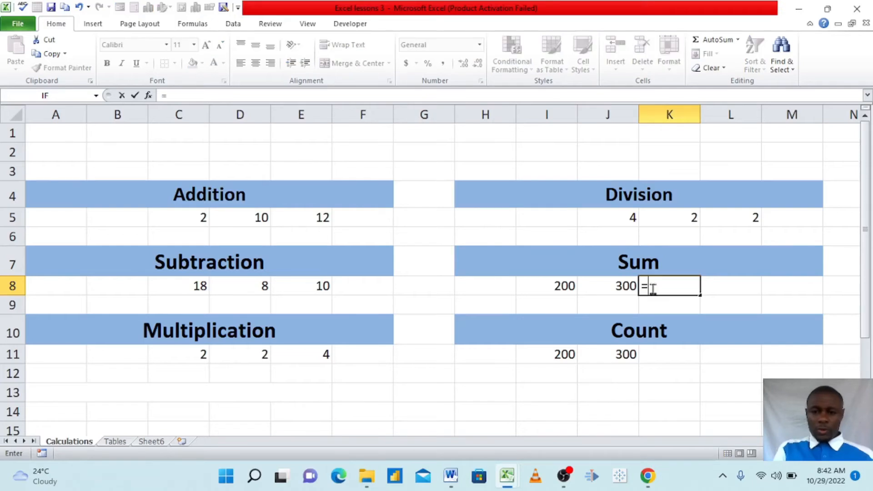
pyautogui.write('sum')
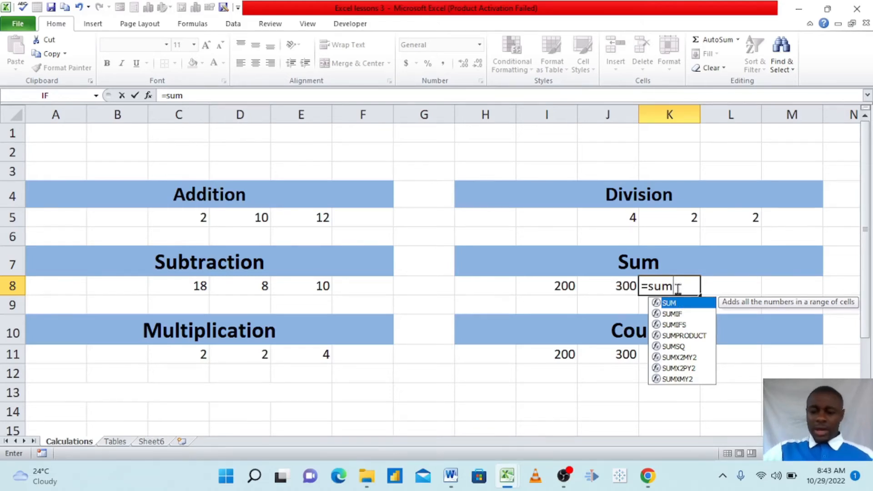
pyautogui.write('(')
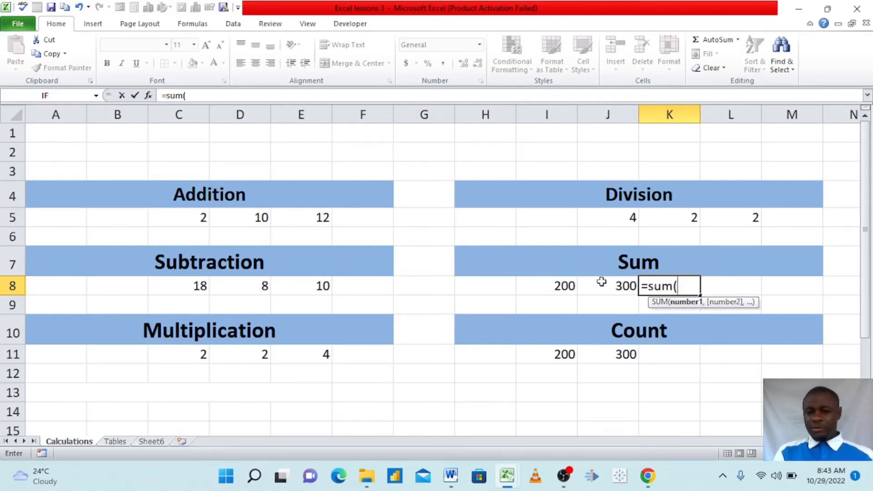
pyautogui.click(537, 286)
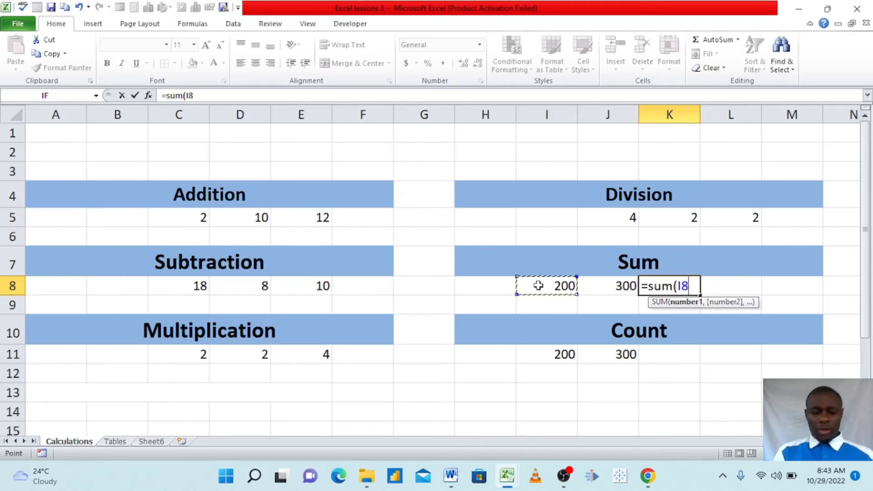
pyautogui.moveTo(537, 285); pyautogui.dragTo(609, 285)
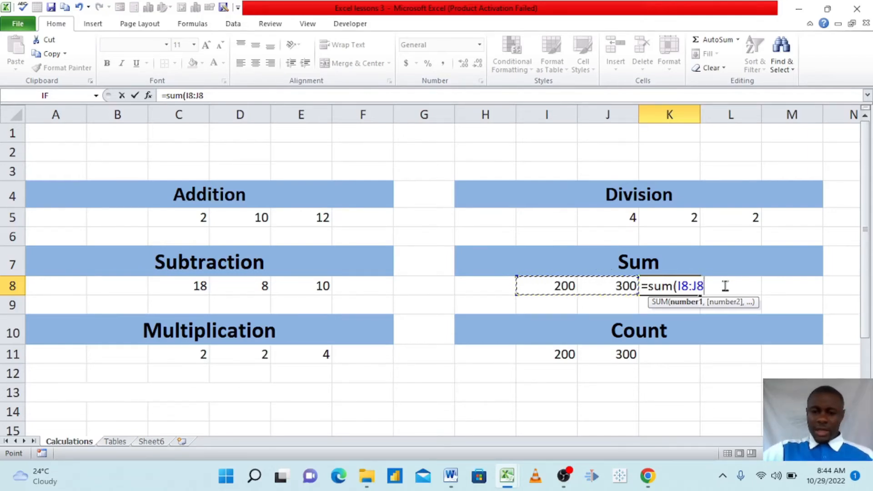
pyautogui.write(')')
pyautogui.press('Return')
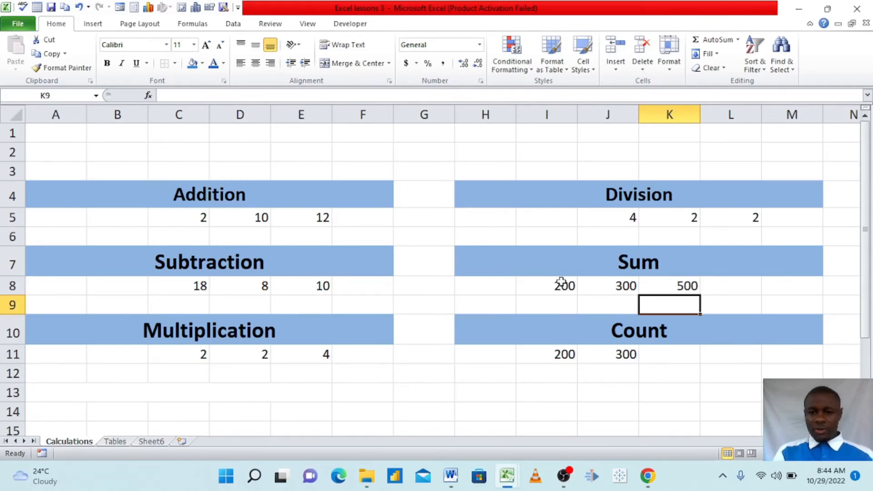
# Step: Enter a COUNT formula in cell K11 under Count that counts the numbers in I11:J11 (=count(I11:J11))
pyautogui.click(668, 355)
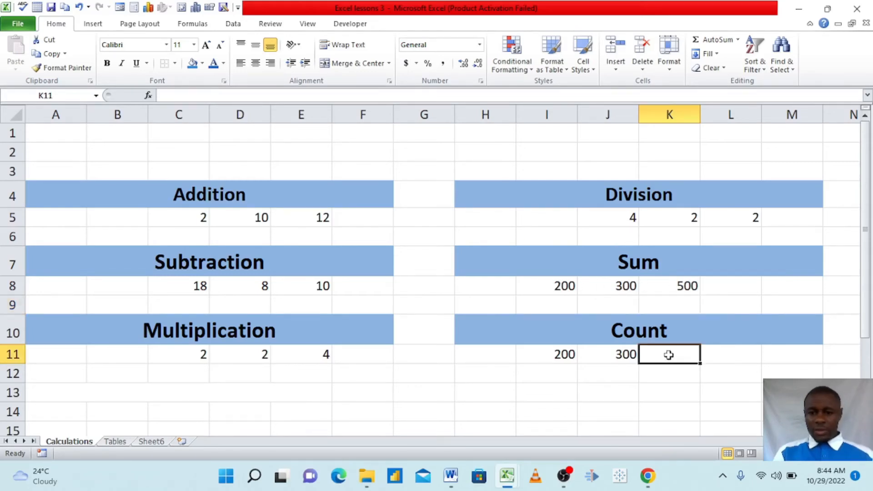
pyautogui.write('=')
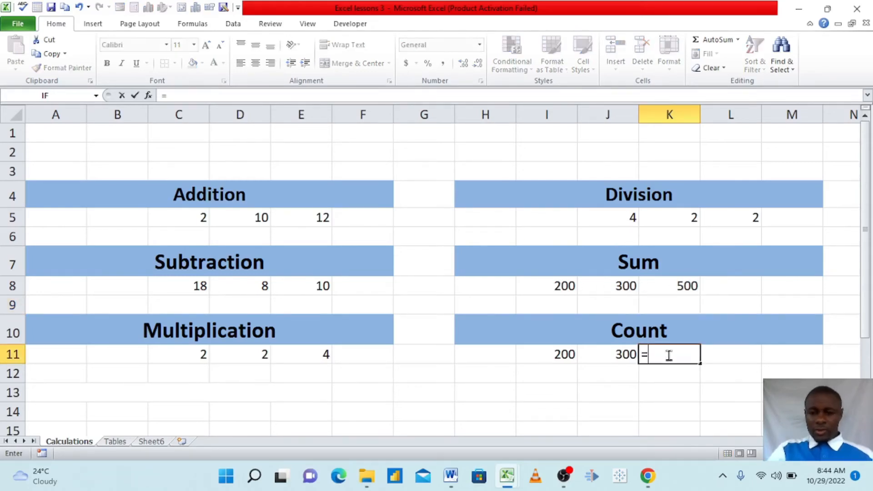
pyautogui.write('count')
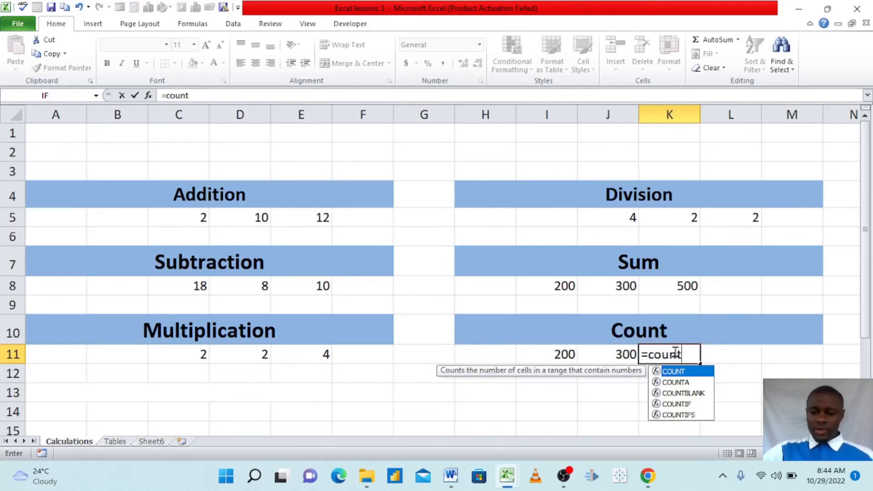
pyautogui.write('(')
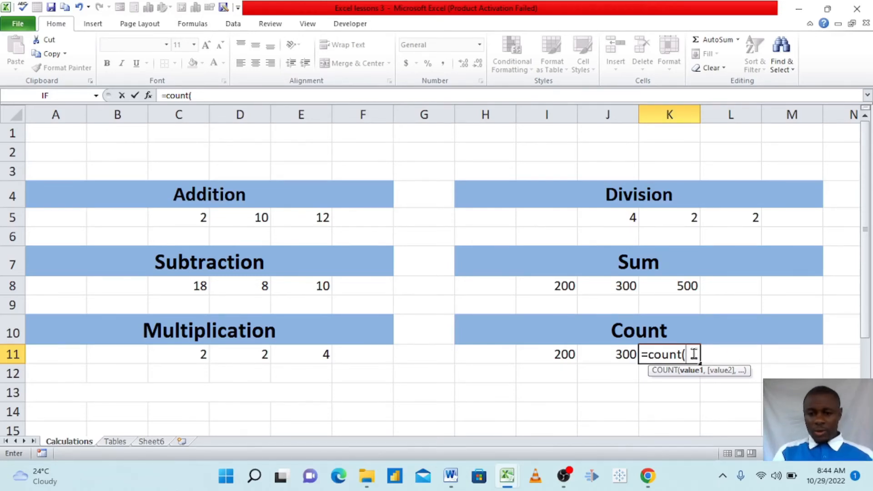
pyautogui.click(536, 356)
pyautogui.moveTo(536, 355); pyautogui.dragTo(598, 354)
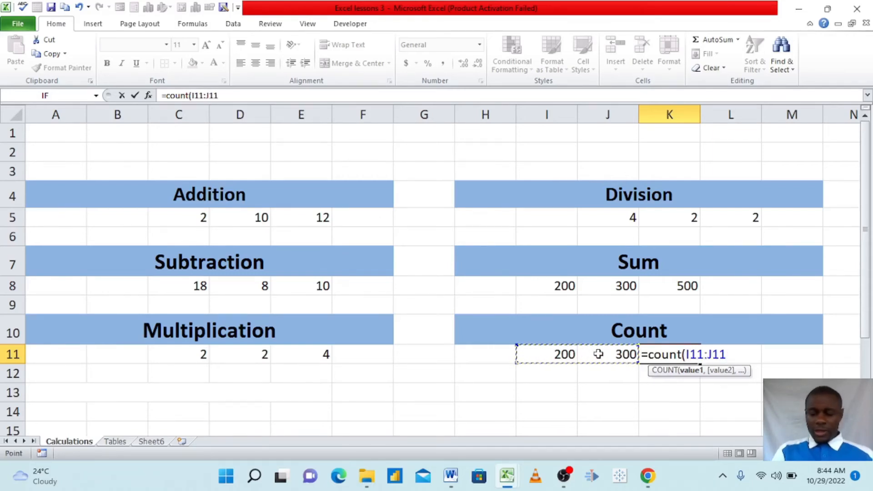
pyautogui.write(')')
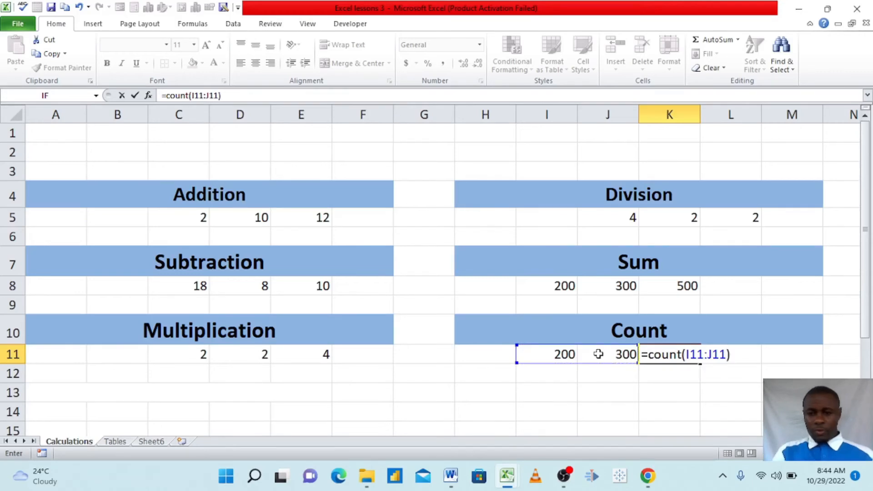
pyautogui.press('Return')
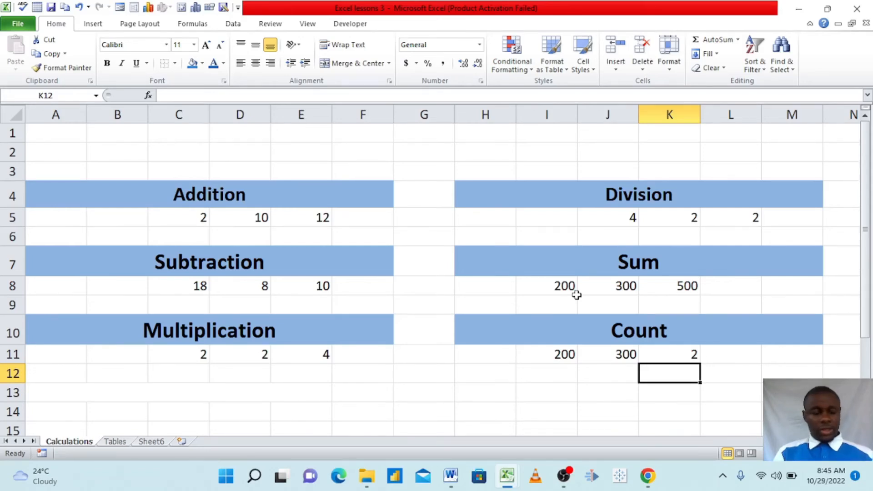
# Step: Open the Tables sheet and examine the organizations data with its Boys, Girls and Total Children columns
pyautogui.click(113, 441)
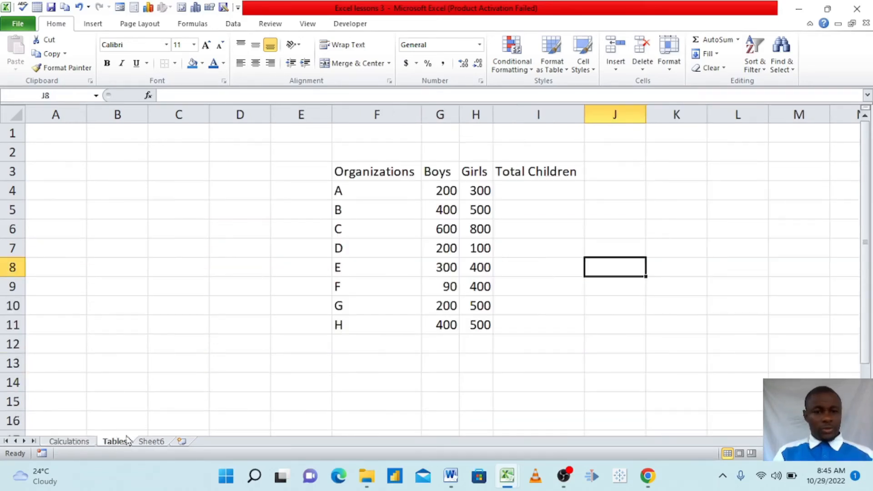
pyautogui.moveTo(388, 217); pyautogui.dragTo(482, 277)
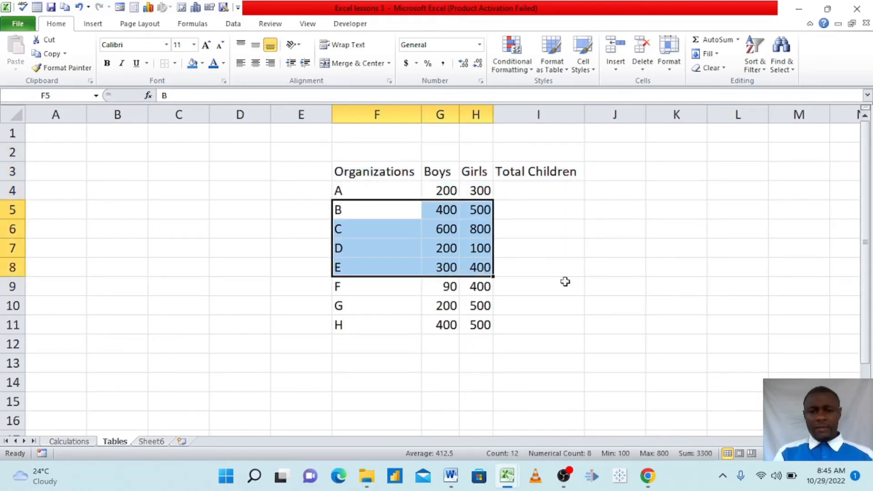
pyautogui.click(565, 281)
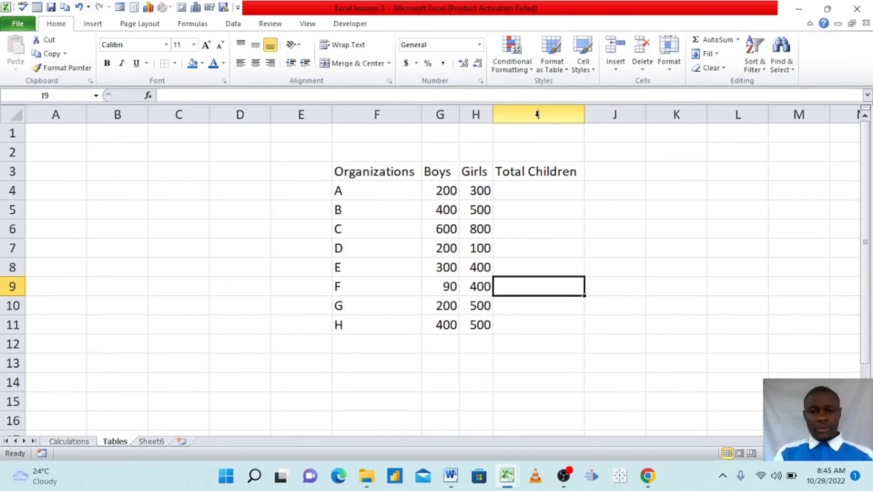
pyautogui.click(538, 114)
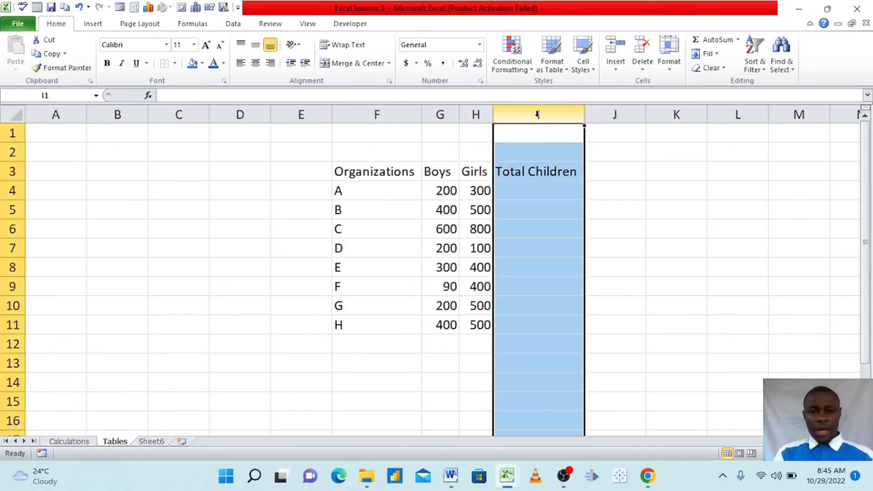
pyautogui.click(353, 110)
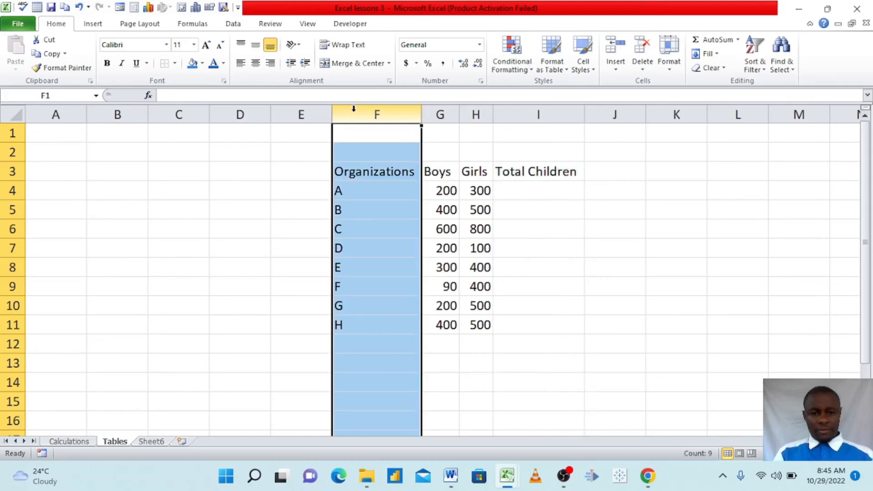
pyautogui.click(527, 208)
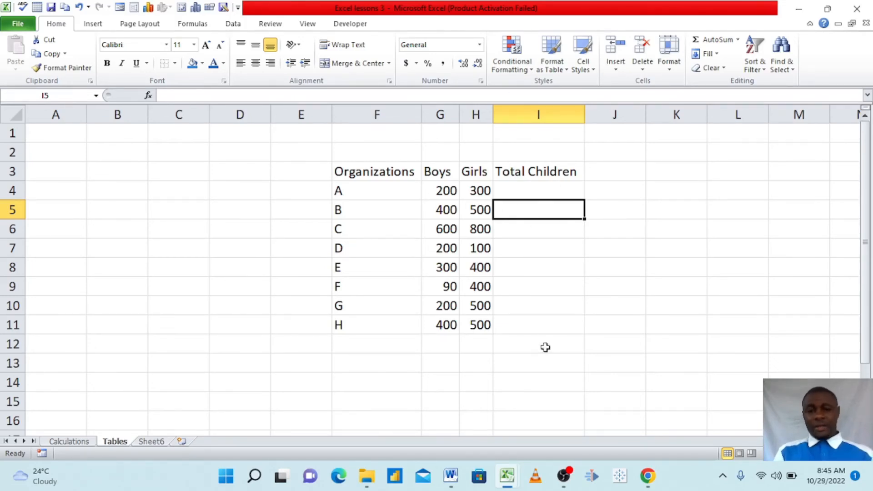
pyautogui.click(382, 214)
pyautogui.click(399, 232)
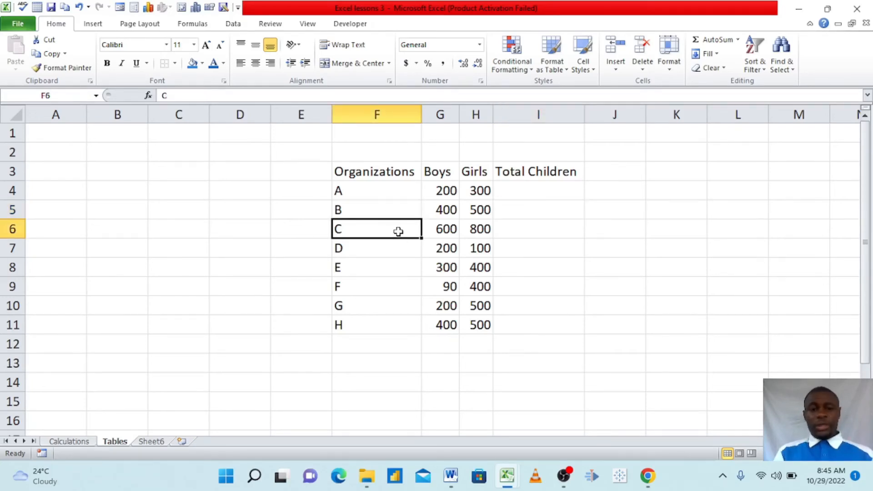
pyautogui.click(388, 200)
pyautogui.moveTo(387, 200); pyautogui.dragTo(487, 228)
pyautogui.click(494, 226)
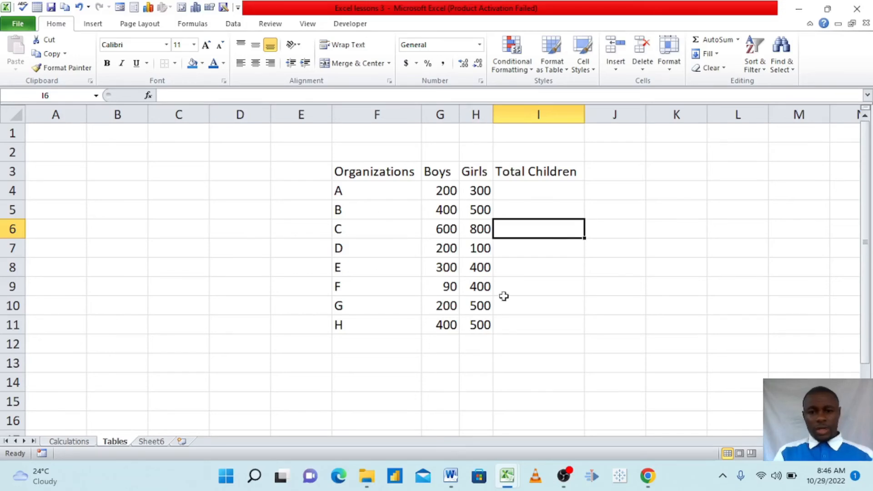
pyautogui.click(691, 226)
pyautogui.click(231, 223)
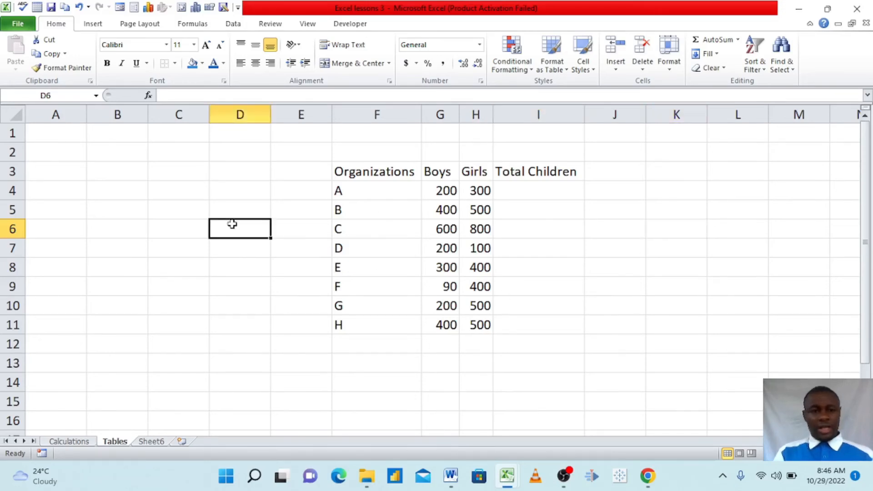
pyautogui.click(378, 233)
pyautogui.click(518, 230)
# Step: Convert the organizations data in F3:I11 into a table that has headers
pyautogui.click(431, 225)
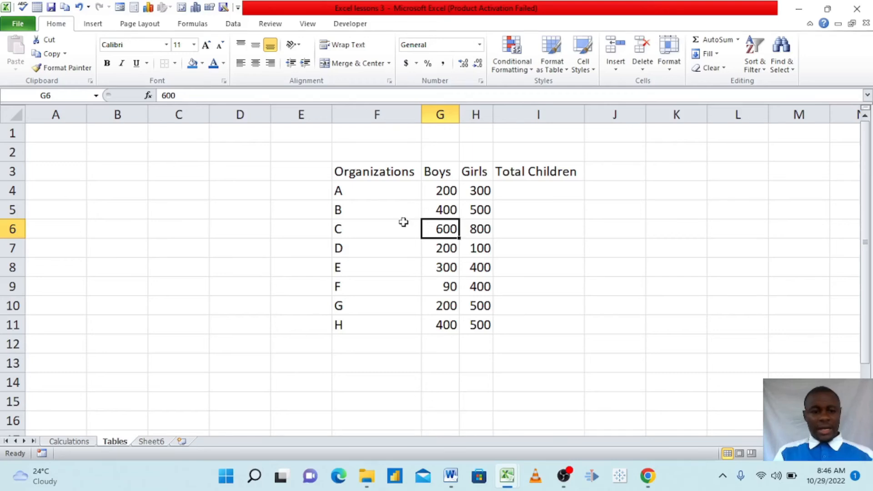
pyautogui.hotkey('ctrl', 't')
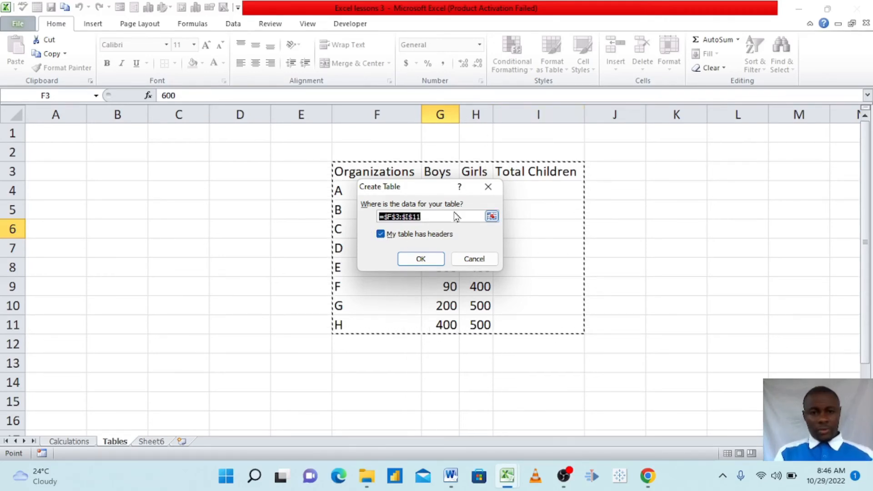
pyautogui.moveTo(436, 189); pyautogui.dragTo(443, 229)
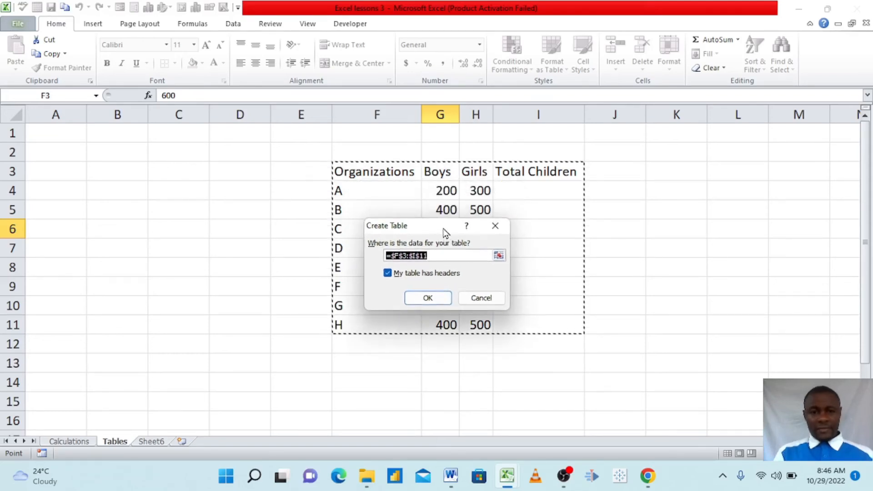
pyautogui.click(387, 274)
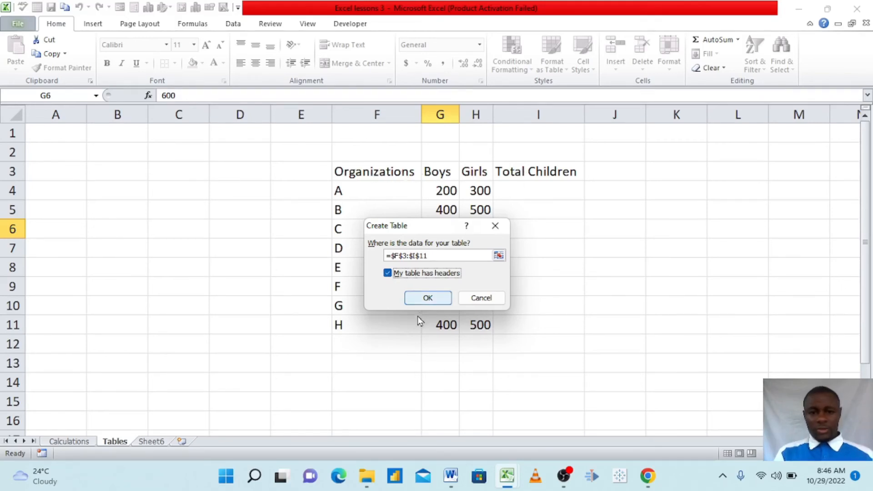
pyautogui.click(415, 298)
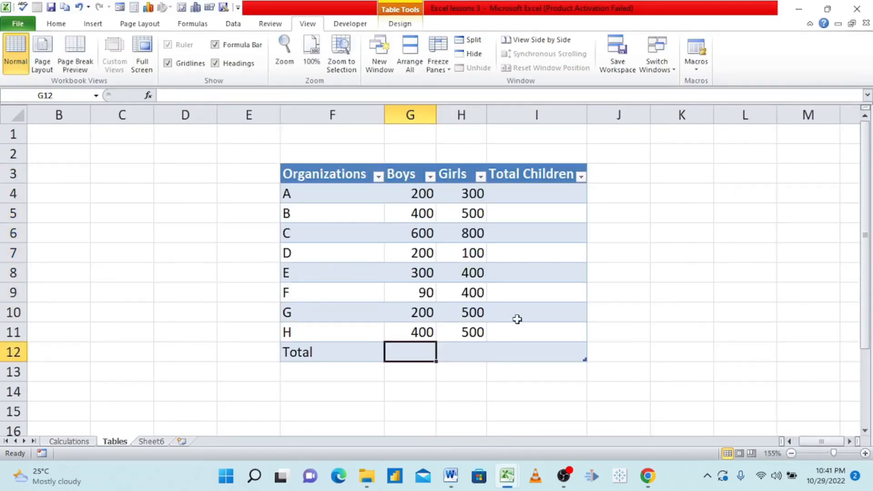
pyautogui.click(517, 319)
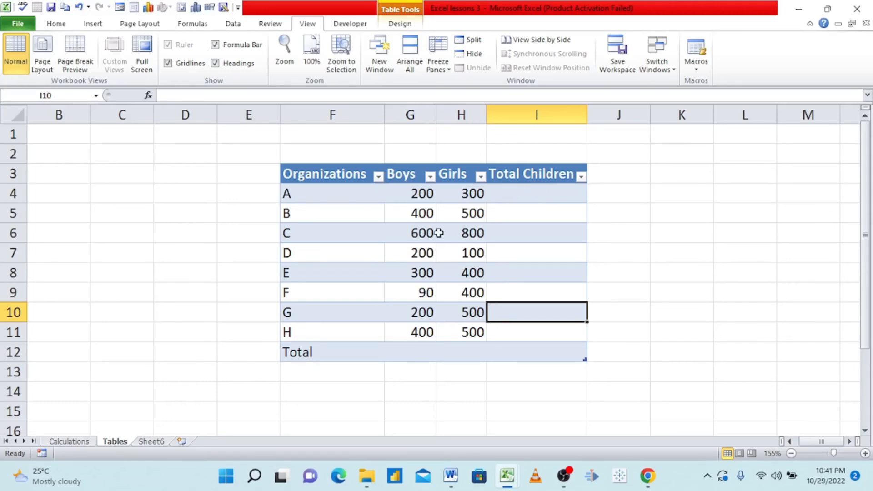
pyautogui.click(515, 194)
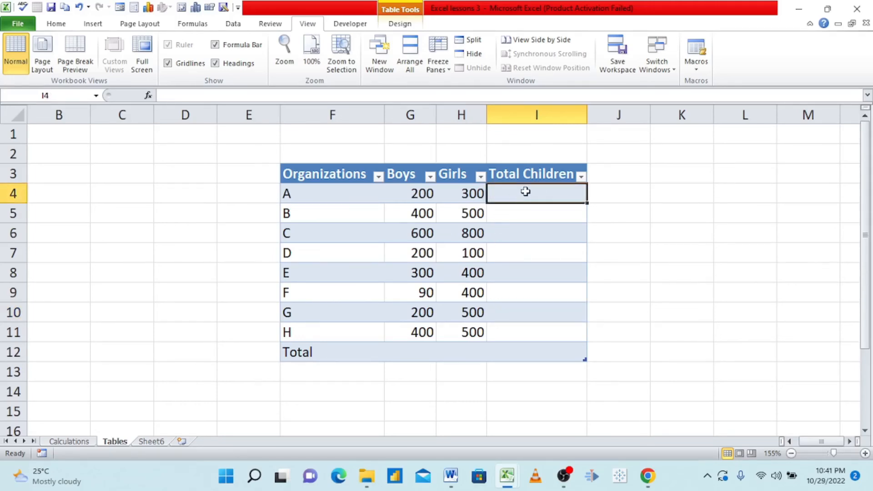
pyautogui.write('=')
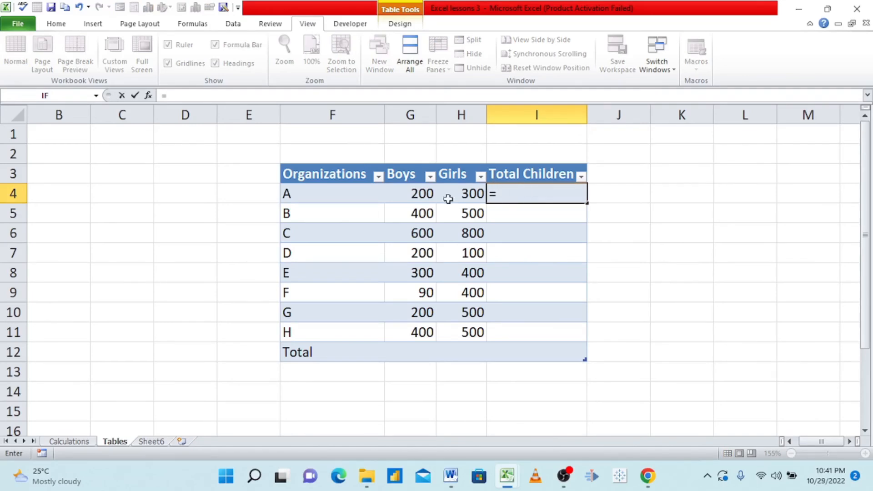
pyautogui.click(409, 194)
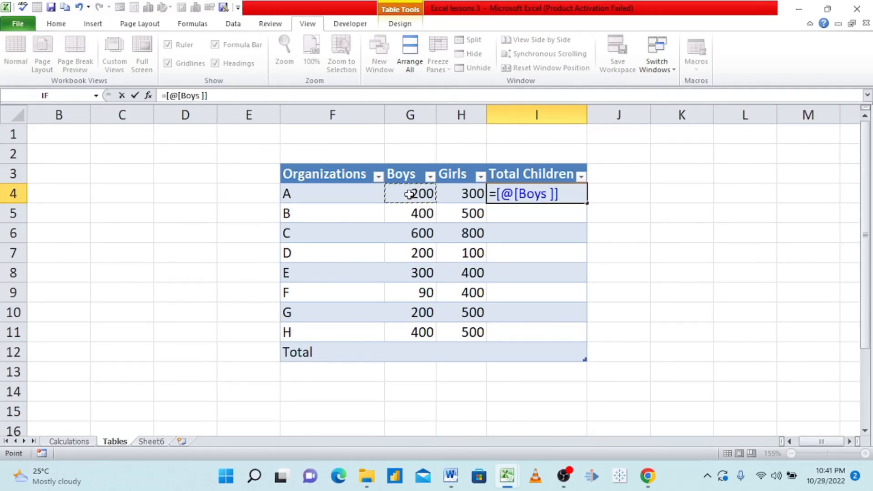
pyautogui.write('+')
pyautogui.click(456, 196)
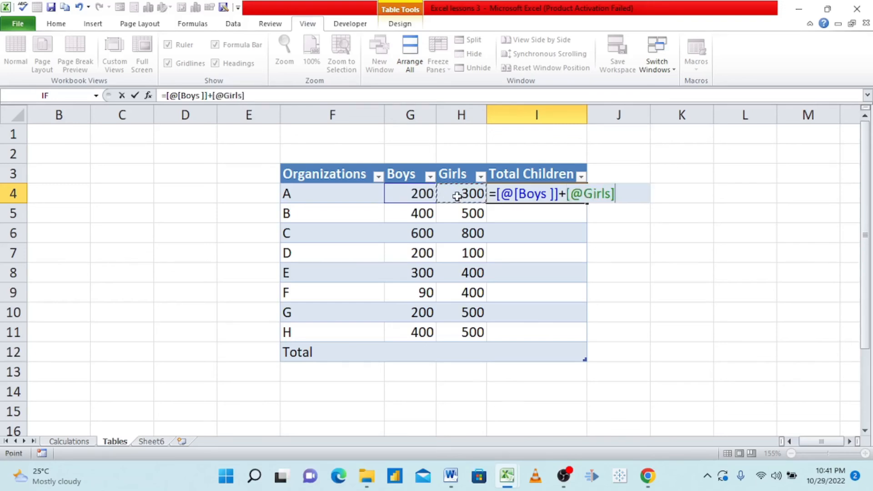
pyautogui.press('Return')
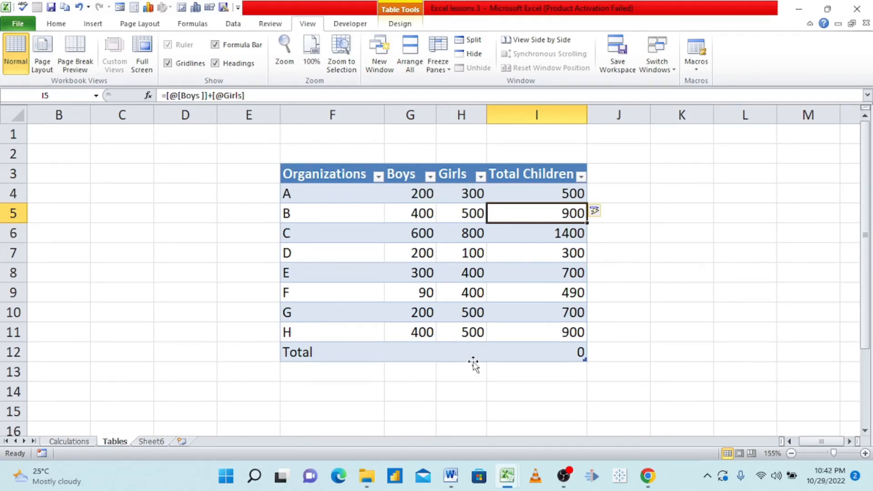
# Step: Enter a SUM formula in the Total row's Boys cell G12 that totals G4:G11 (=sum(G4:G11))
pyautogui.click(400, 353)
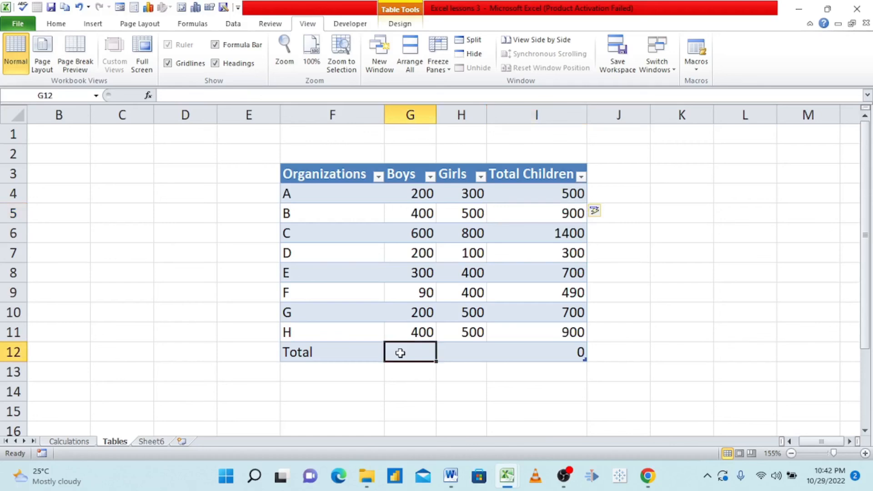
pyautogui.write('=s')
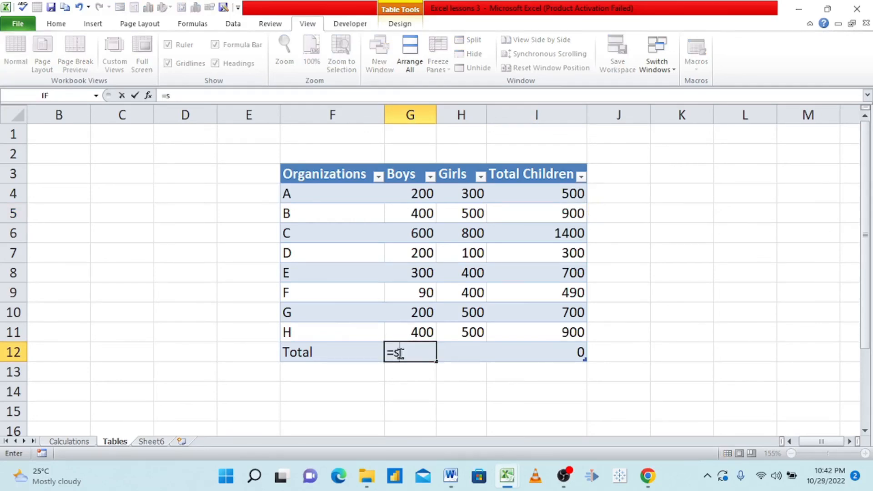
pyautogui.write('um')
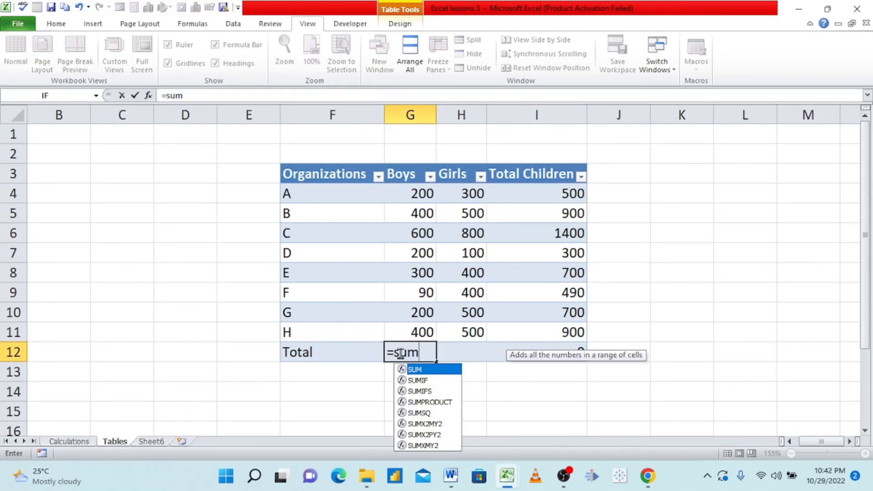
pyautogui.write('(')
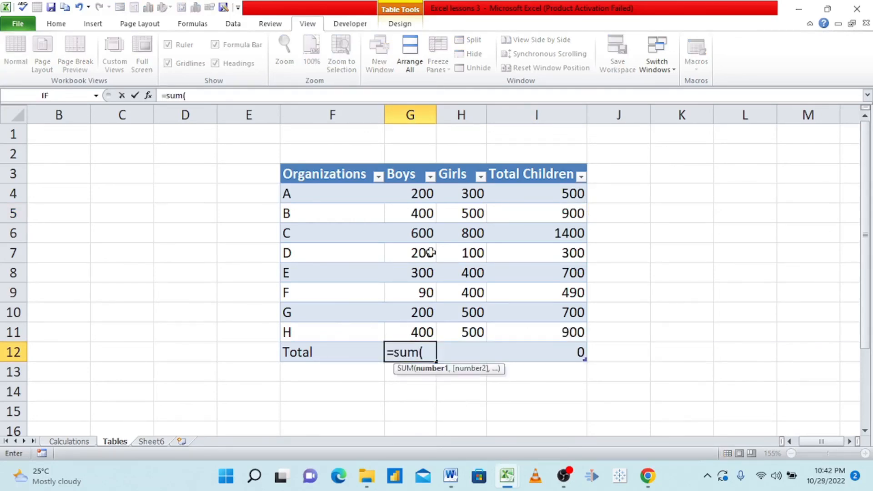
pyautogui.click(412, 193)
pyautogui.moveTo(411, 194); pyautogui.dragTo(405, 327)
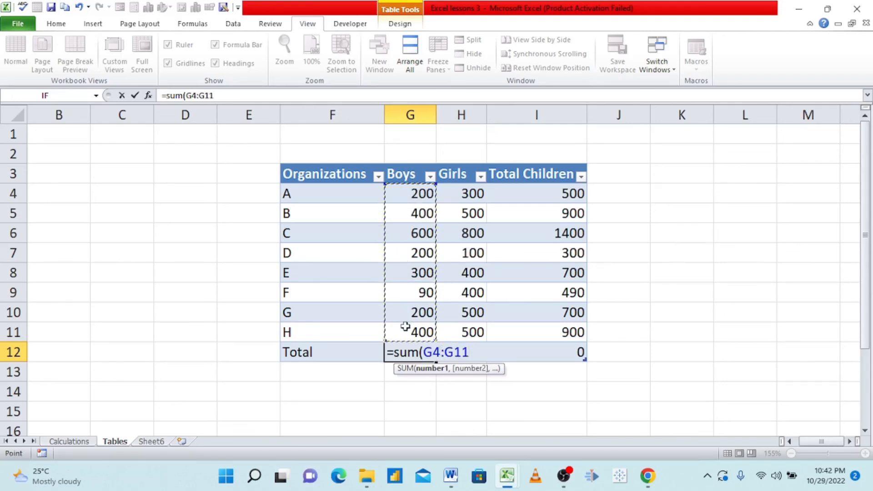
pyautogui.write(')')
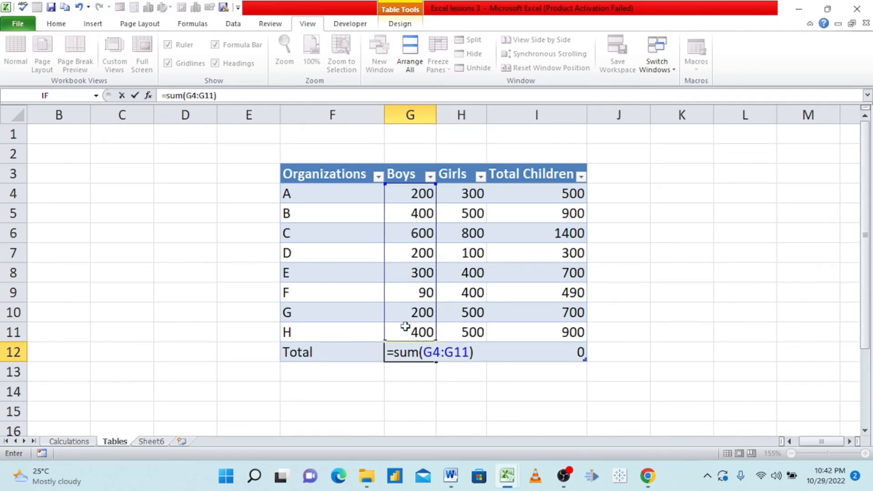
pyautogui.press('Return')
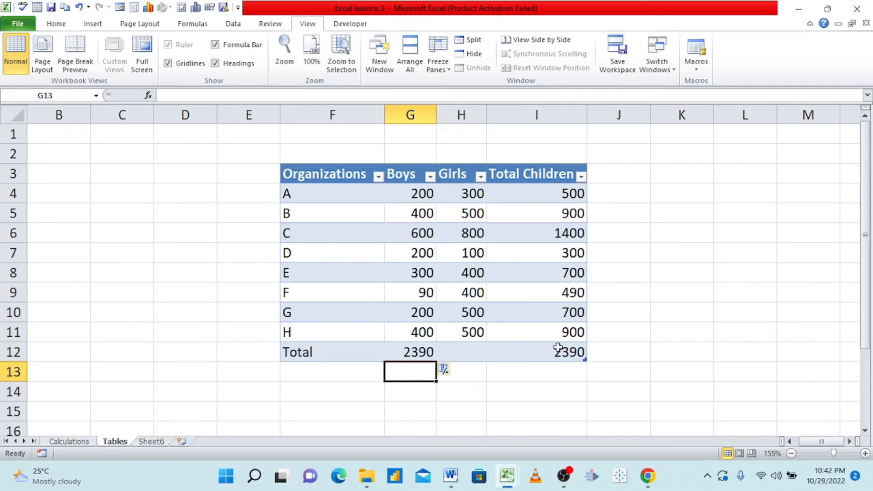
# Step: Enter a SUM formula in the Total row's Girls cell H12 that totals H4:H11 (=sum(H4:H11))
pyautogui.click(463, 352)
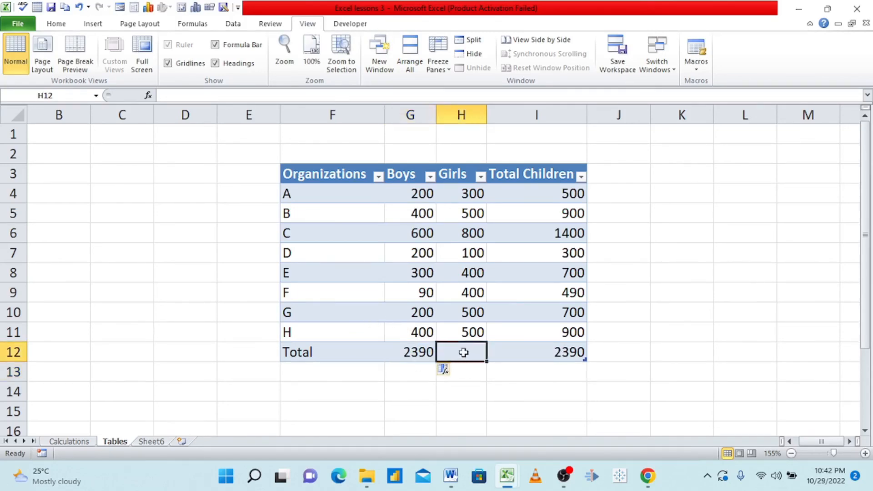
pyautogui.write('=')
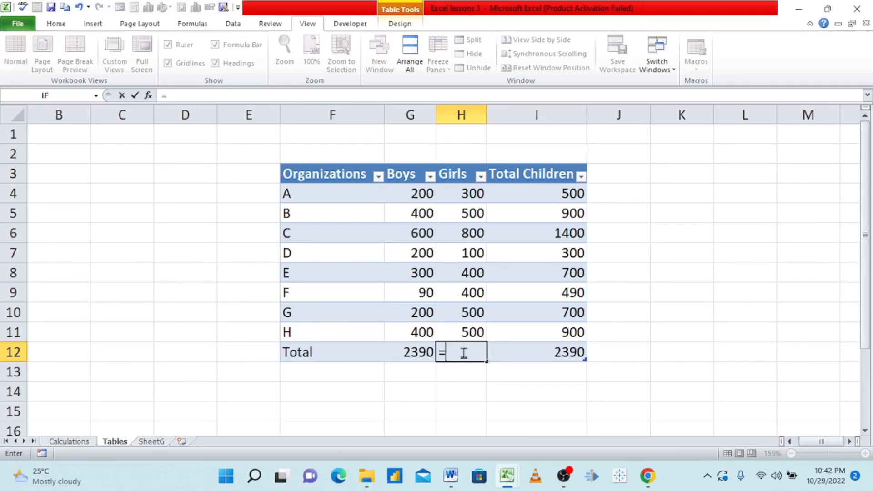
pyautogui.write('sum')
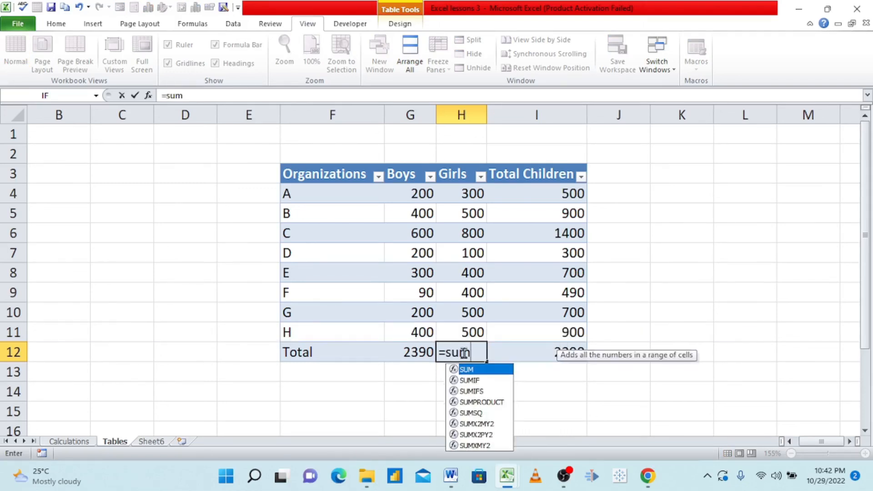
pyautogui.write('(')
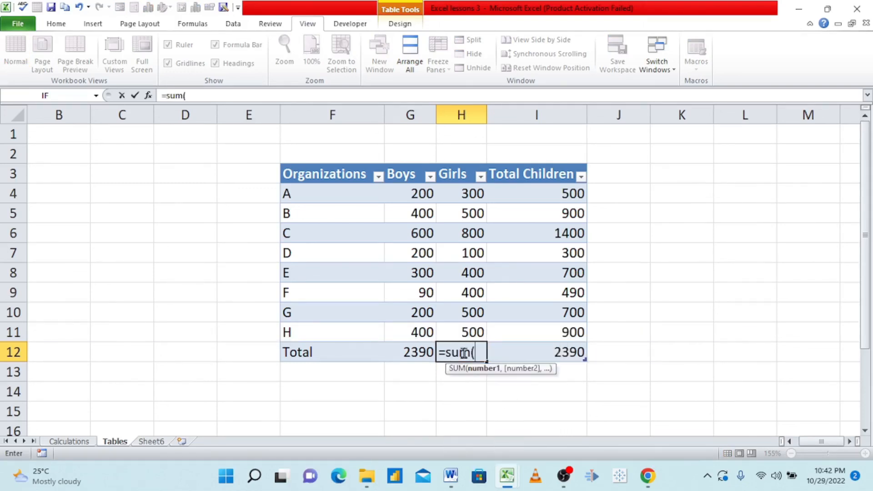
pyautogui.click(468, 191)
pyautogui.moveTo(468, 191); pyautogui.dragTo(466, 330)
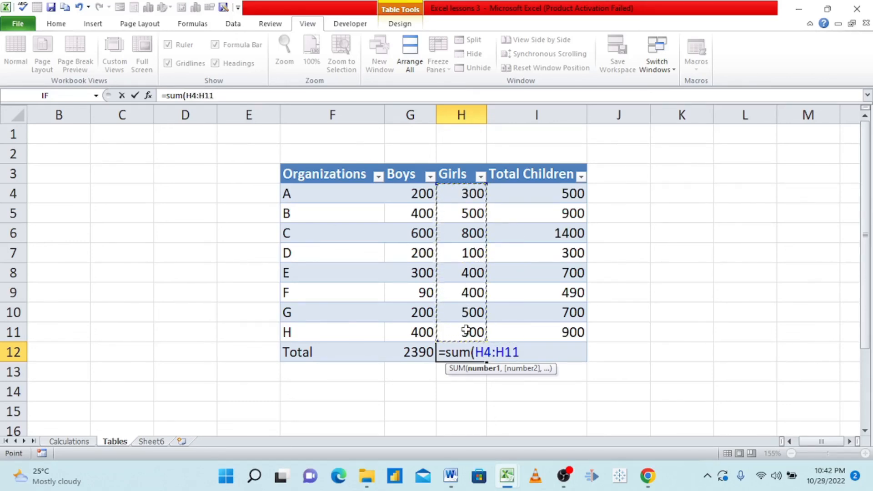
pyautogui.write(')')
pyautogui.press('Return')
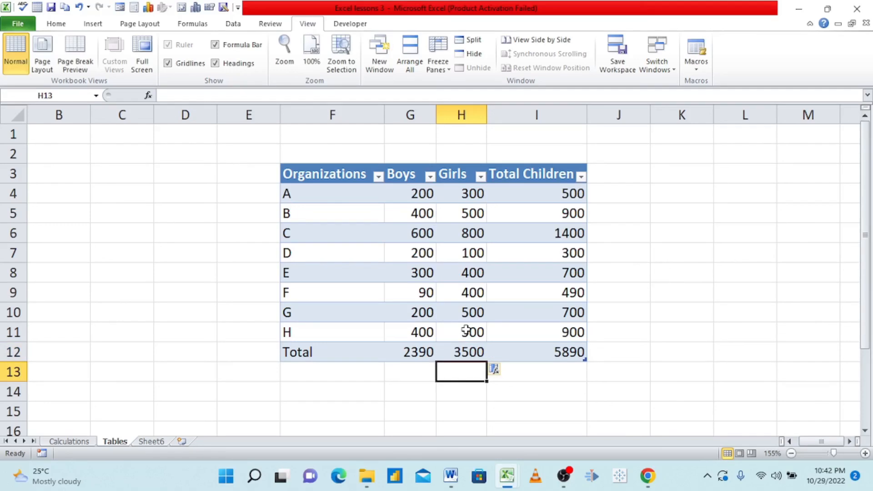